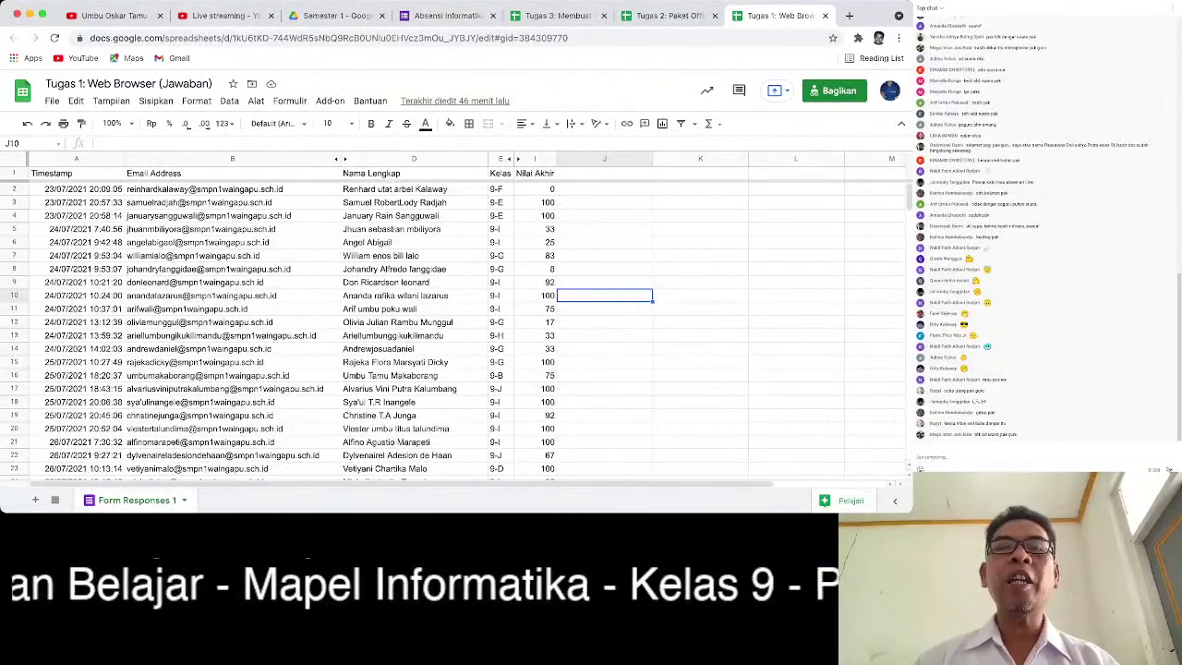
Step: Open the Tugas 1: Web Browser form from the Semester 1 folder in Google Drive and show its individual responses
{"action": "key", "text": "super+4"}
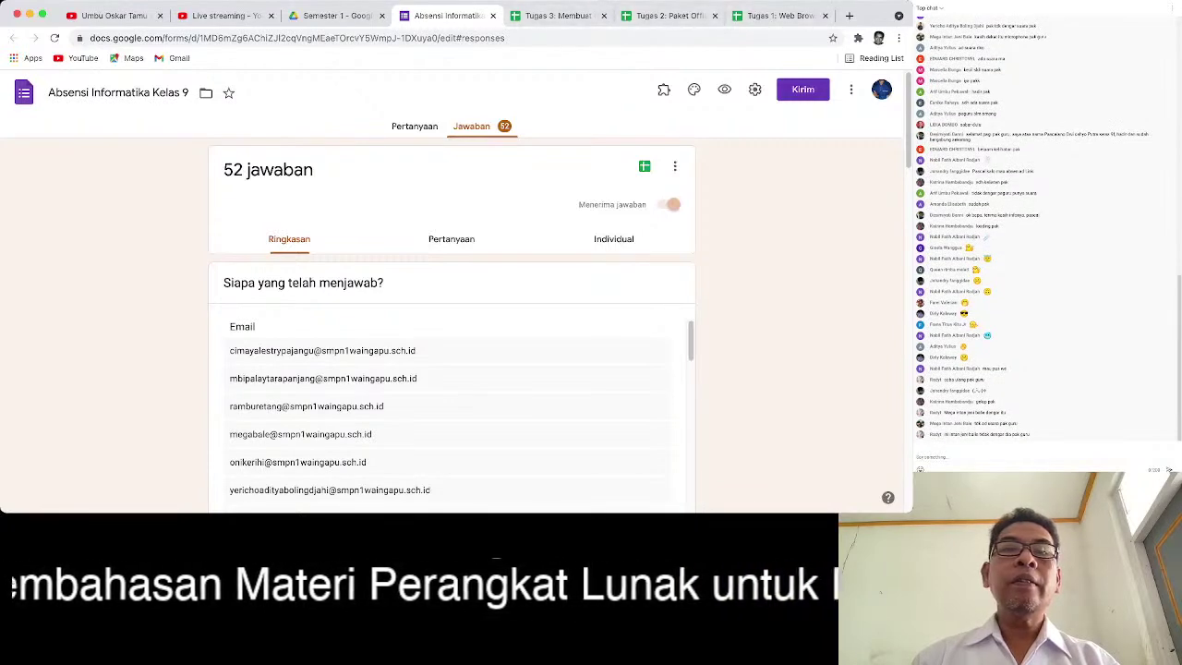
{"action": "left_click", "coordinate": [332, 16]}
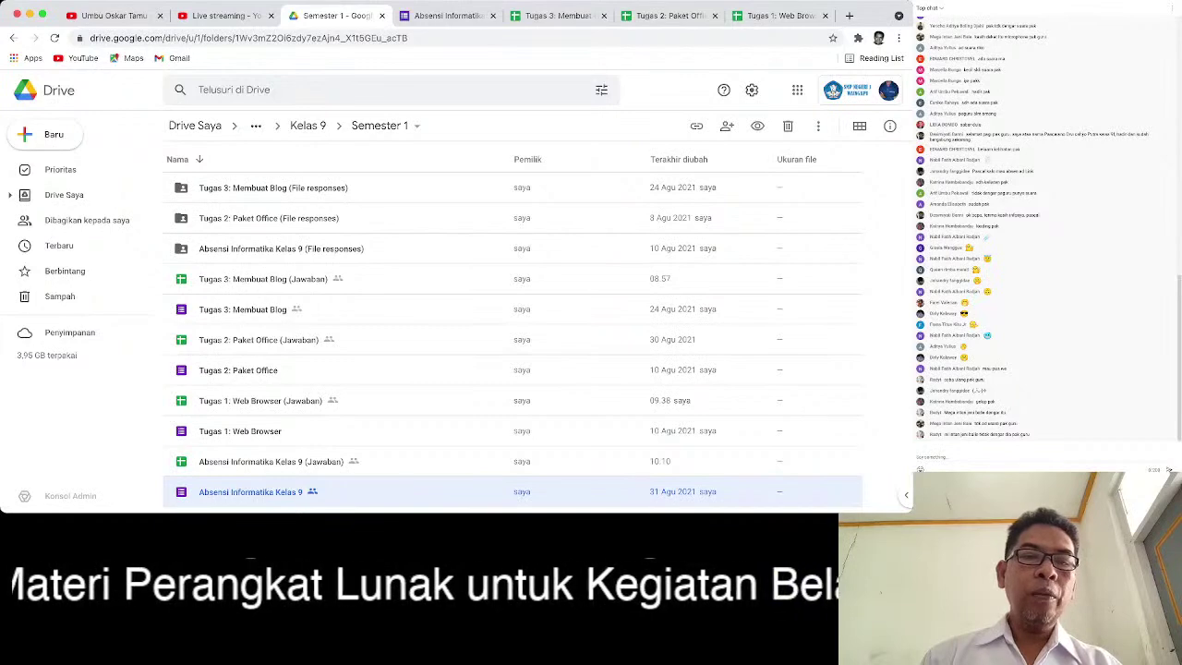
{"action": "left_click", "coordinate": [241, 430]}
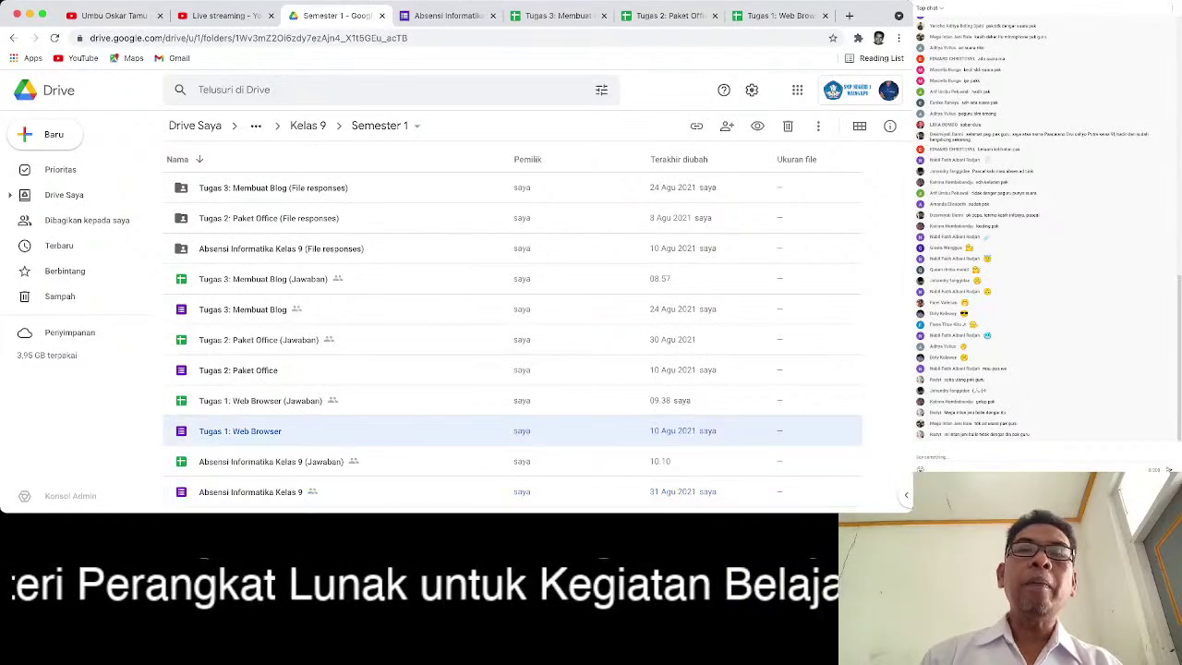
{"action": "key", "text": "Return"}
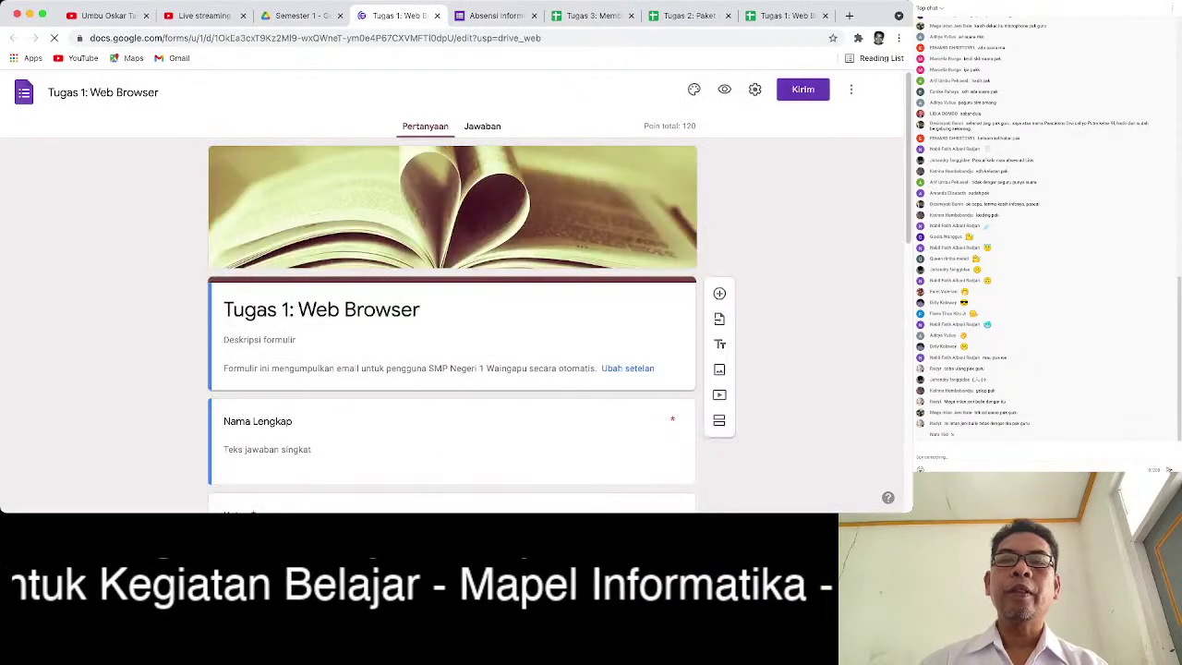
{"action": "left_click", "coordinate": [482, 125]}
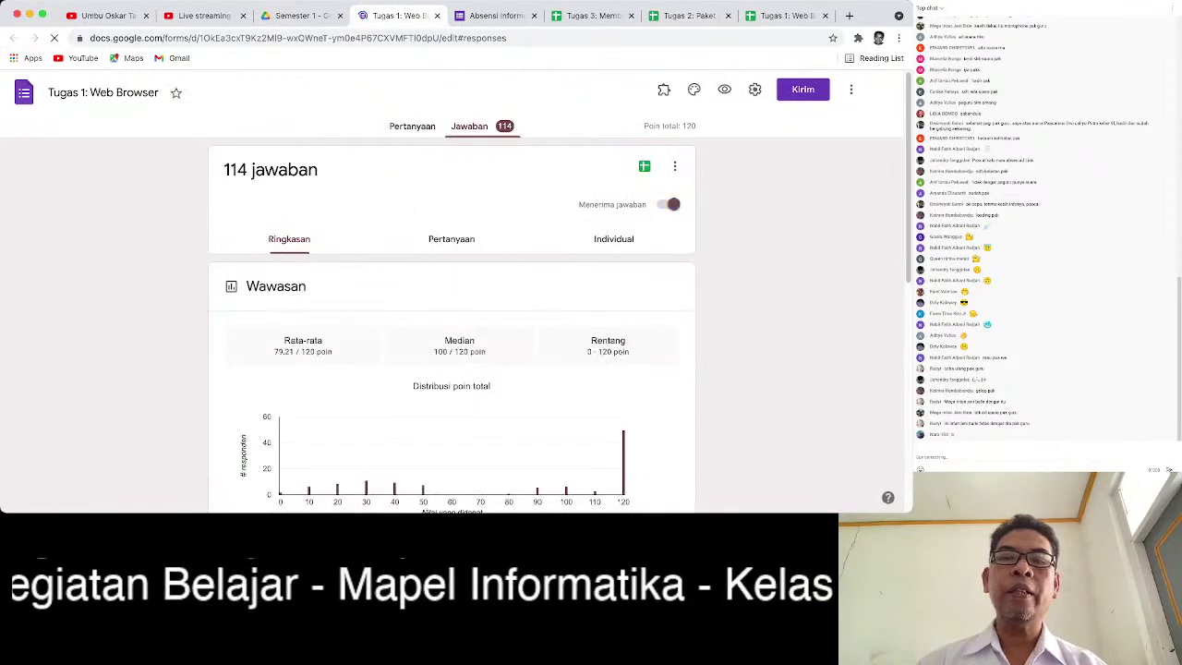
{"action": "left_click", "coordinate": [613, 238]}
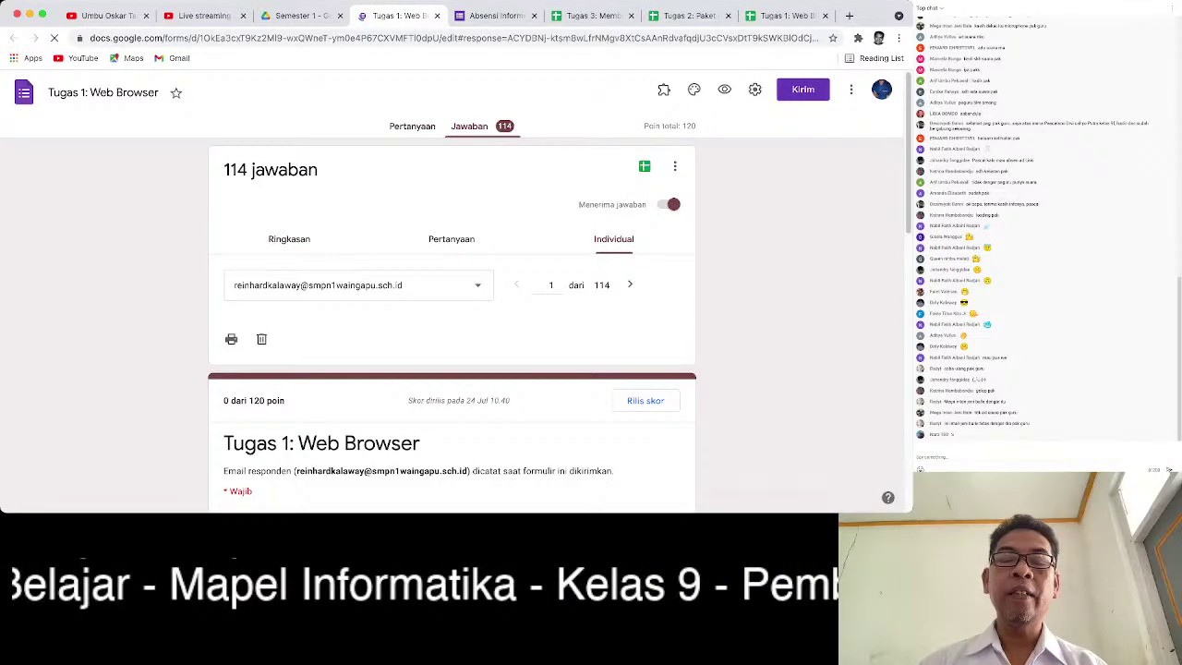
Step: Review the first respondent's name, class, answers and points for all three questions of the Tugas 1: Web Browser form
{"action": "scroll", "coordinate": [452, 323], "scroll_direction": "down", "scroll_amount": 3}
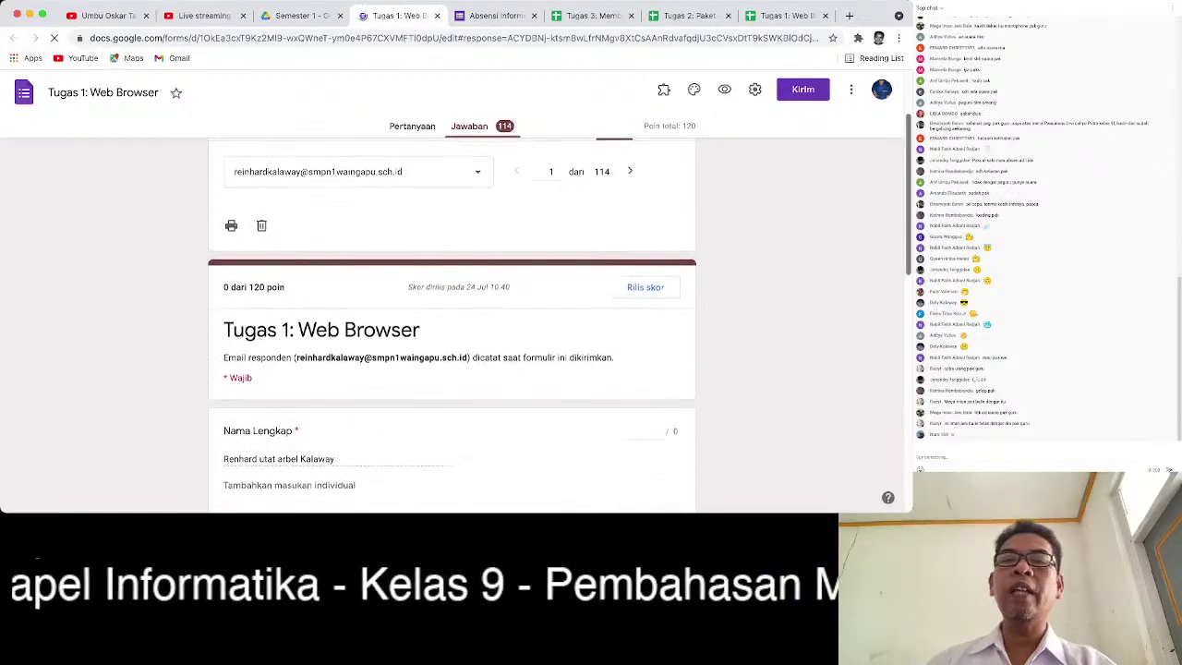
{"action": "scroll", "coordinate": [452, 323], "scroll_direction": "down", "scroll_amount": 1}
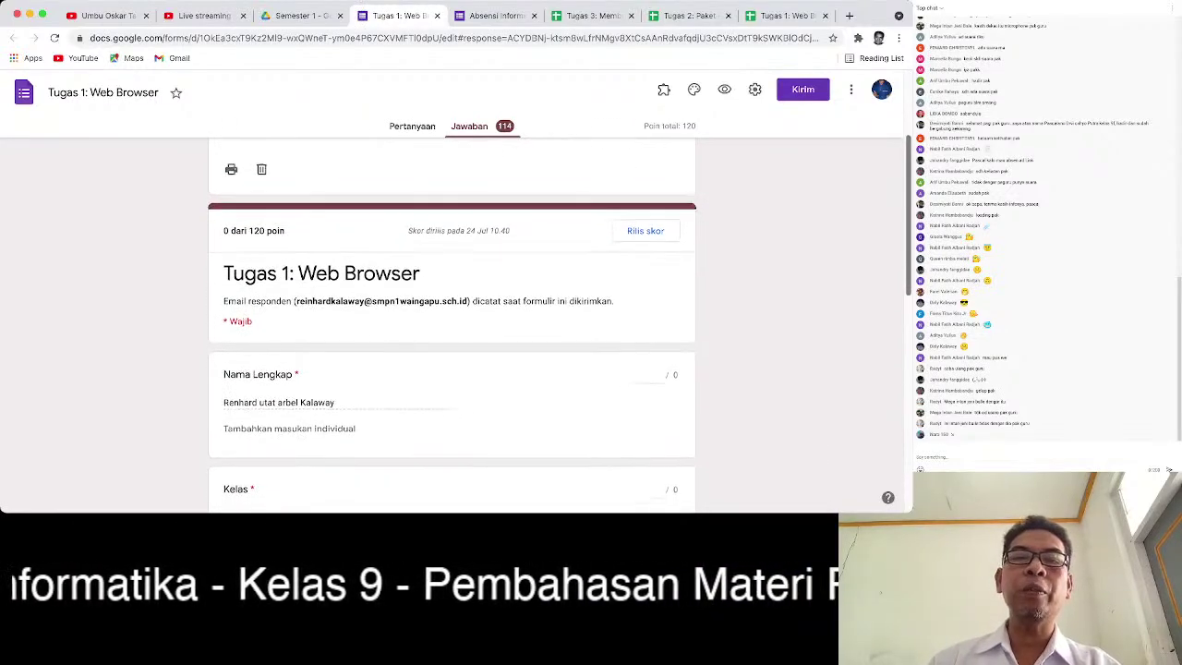
{"action": "scroll", "coordinate": [451, 323], "scroll_direction": "down", "scroll_amount": 2}
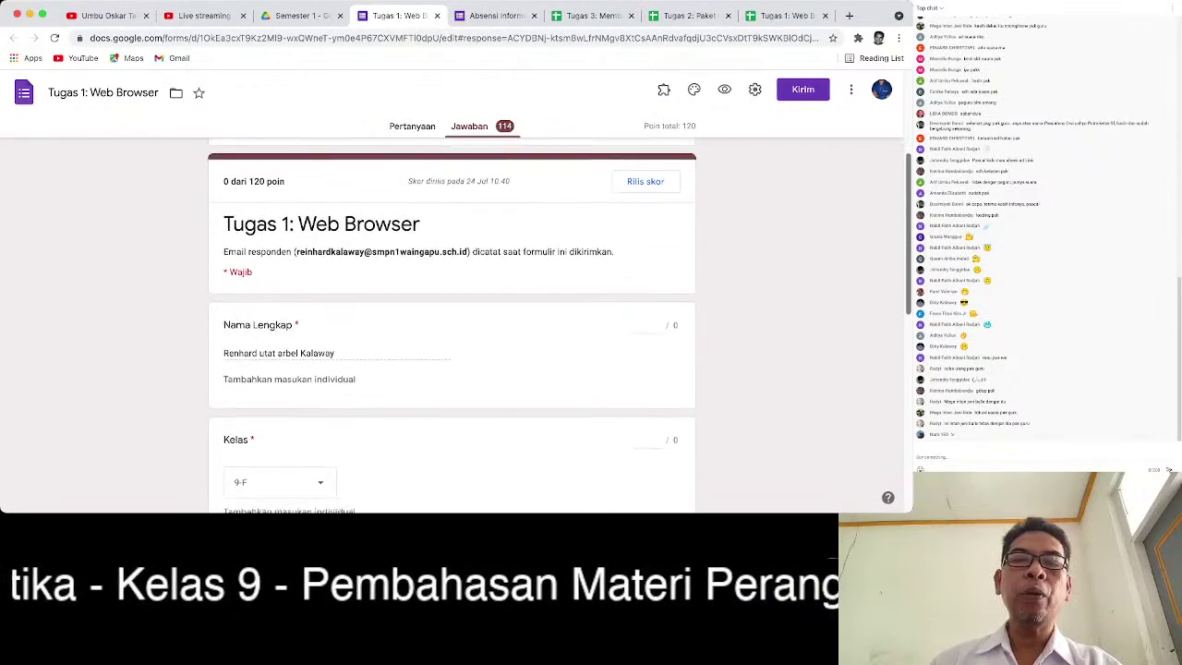
{"action": "scroll", "coordinate": [451, 323], "scroll_direction": "down", "scroll_amount": 1}
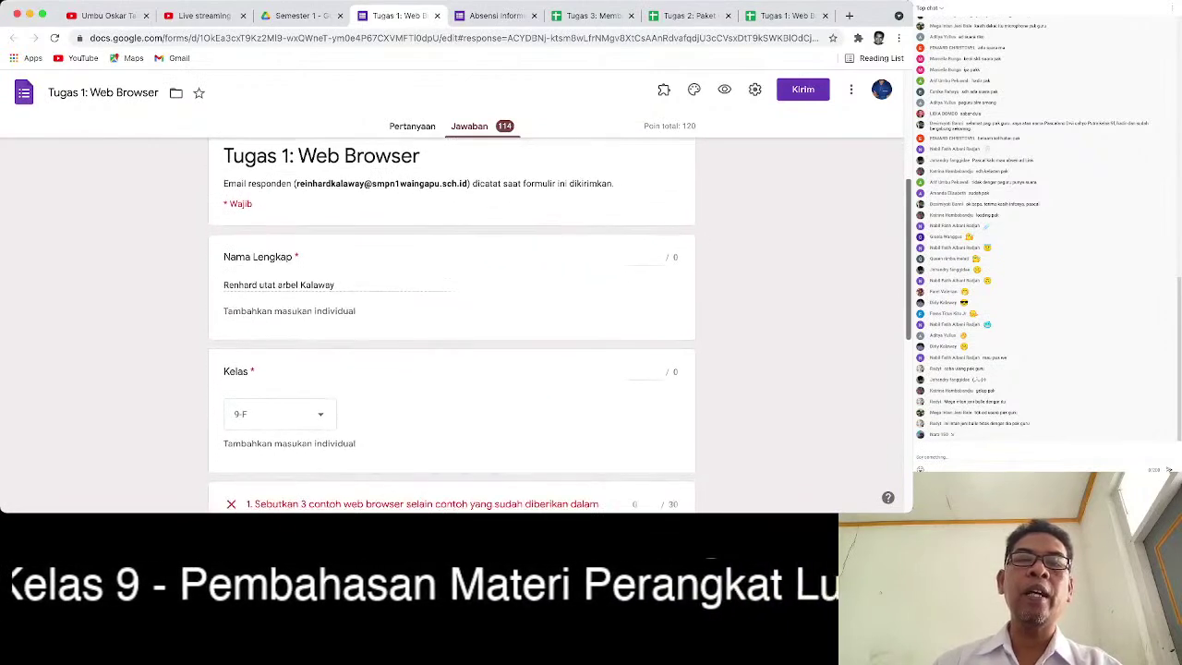
{"action": "scroll", "coordinate": [452, 323], "scroll_direction": "down", "scroll_amount": 2}
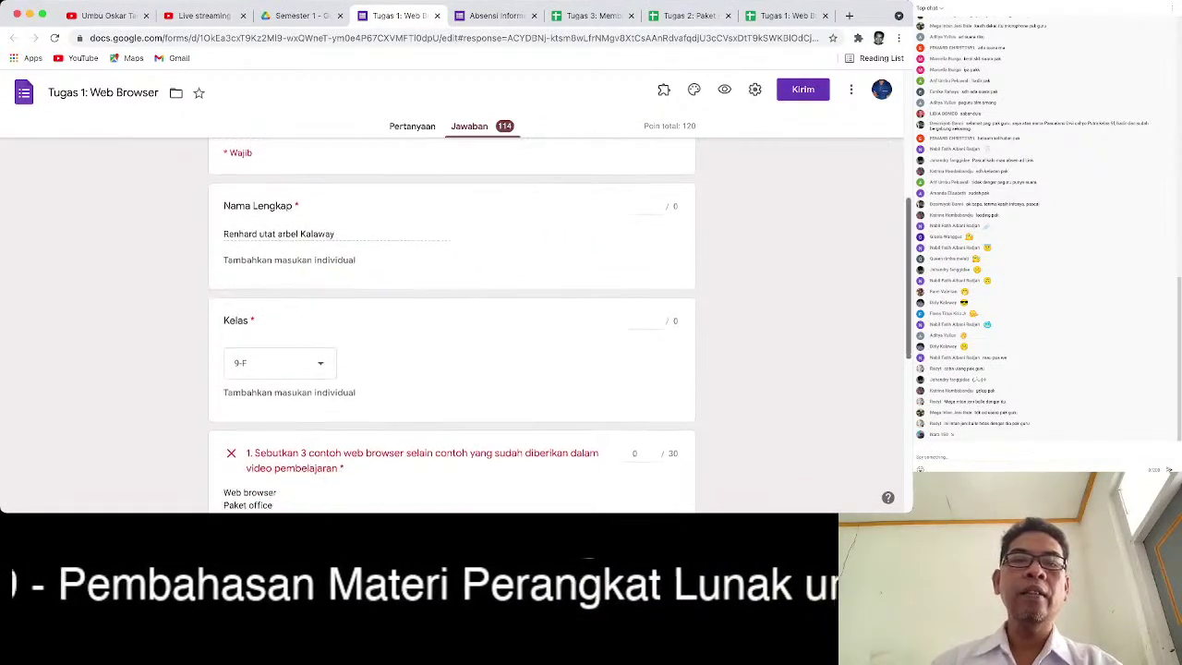
{"action": "scroll", "coordinate": [452, 323], "scroll_direction": "down", "scroll_amount": 6}
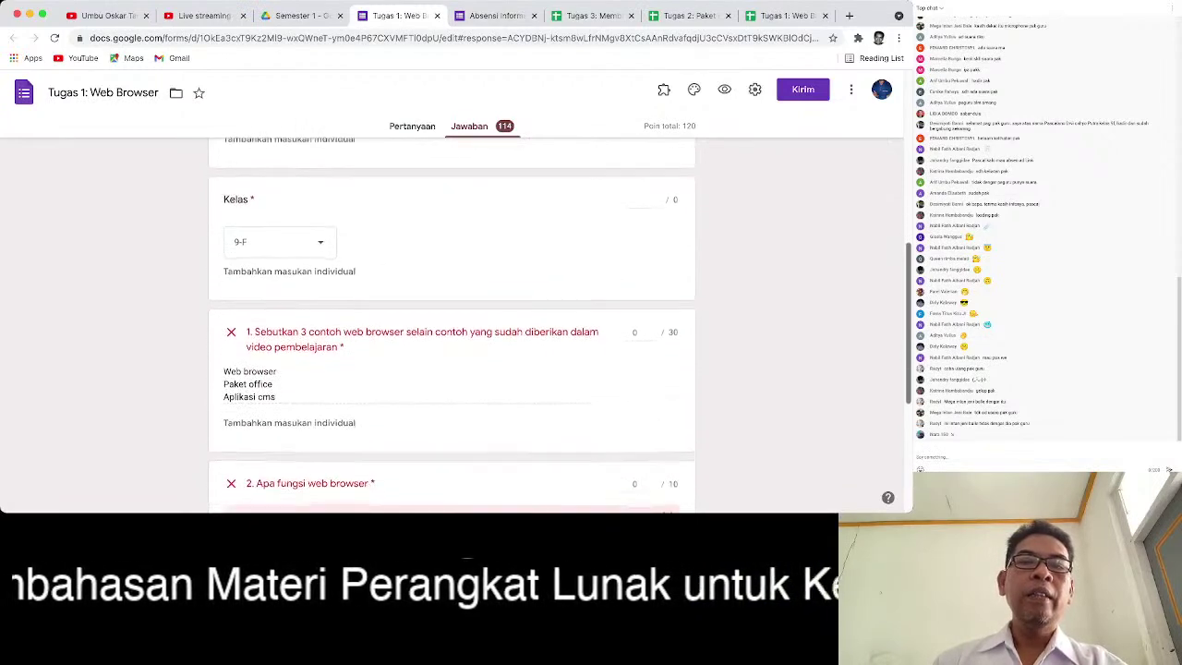
{"action": "scroll", "coordinate": [452, 324], "scroll_direction": "down", "scroll_amount": 1}
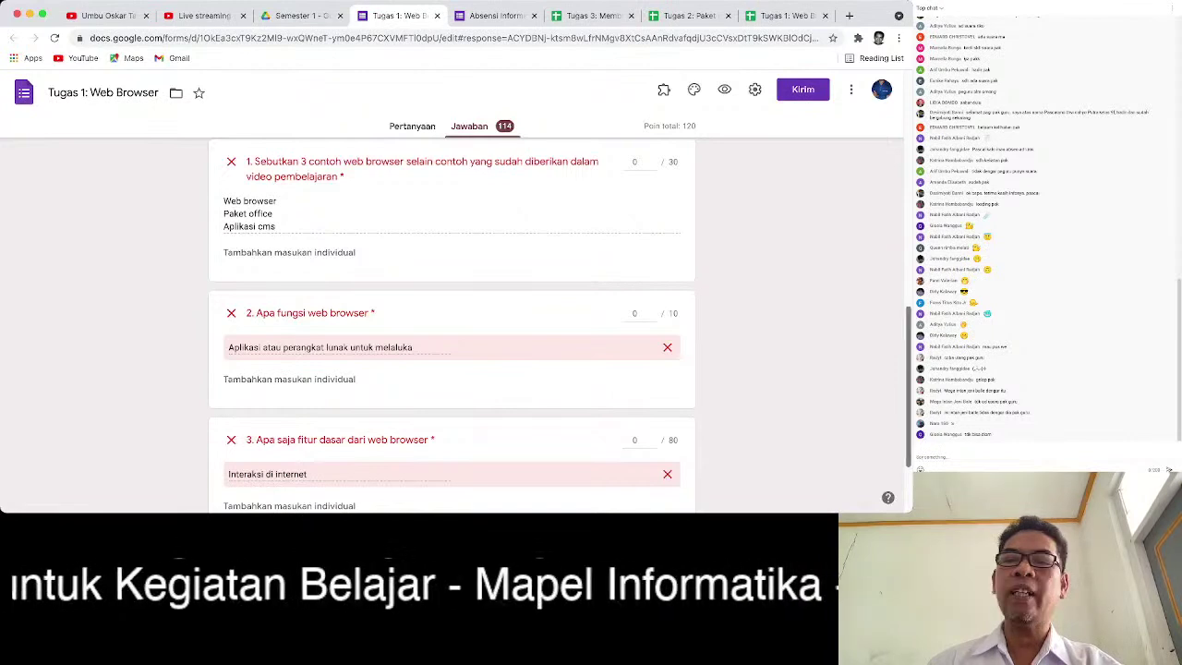
{"action": "scroll", "coordinate": [452, 323], "scroll_direction": "down", "scroll_amount": 2}
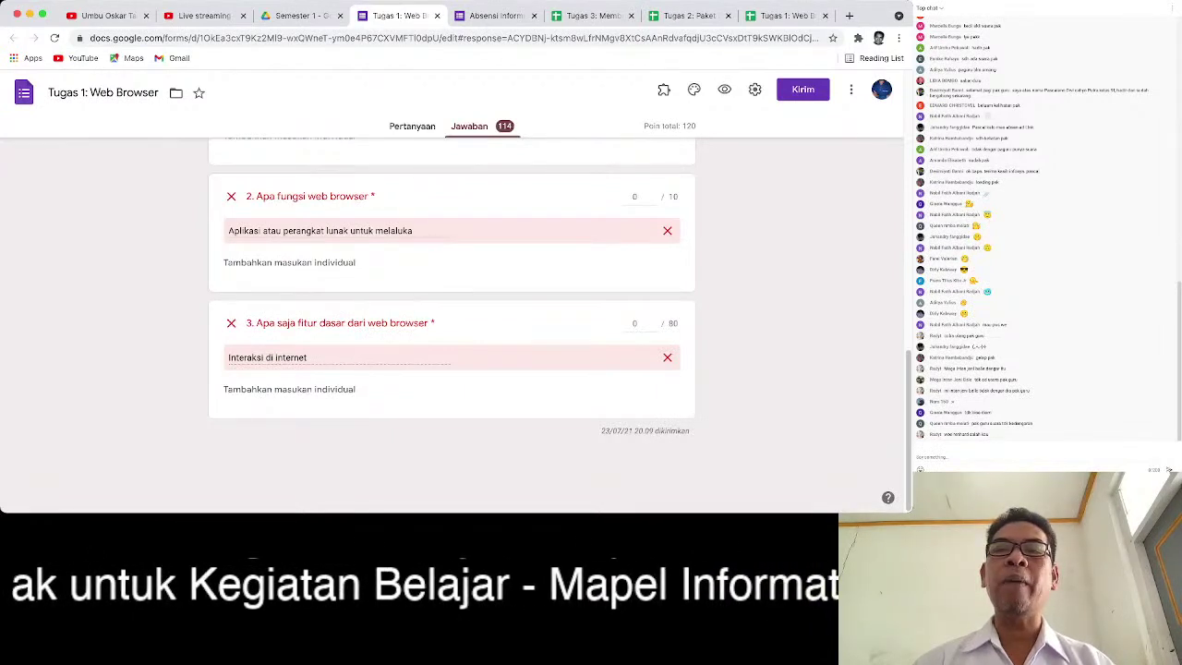
{"action": "scroll", "coordinate": [452, 324], "scroll_direction": "up", "scroll_amount": 10}
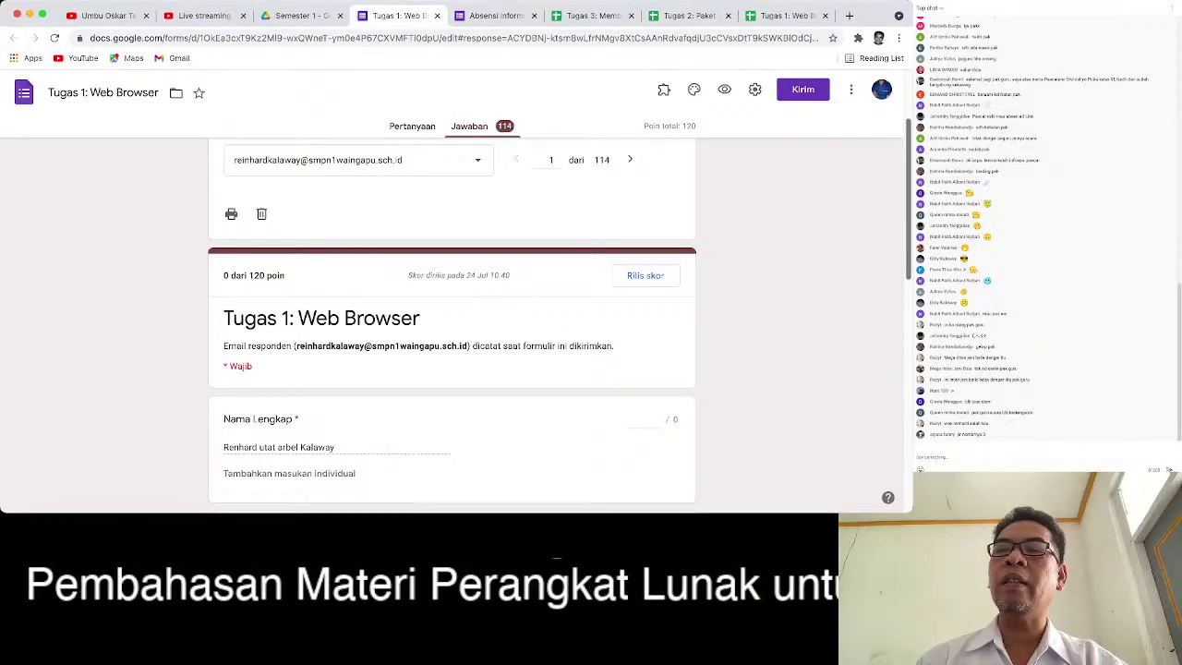
{"action": "scroll", "coordinate": [451, 324], "scroll_direction": "down", "scroll_amount": 2}
{"action": "scroll", "coordinate": [451, 323], "scroll_direction": "up", "scroll_amount": 4}
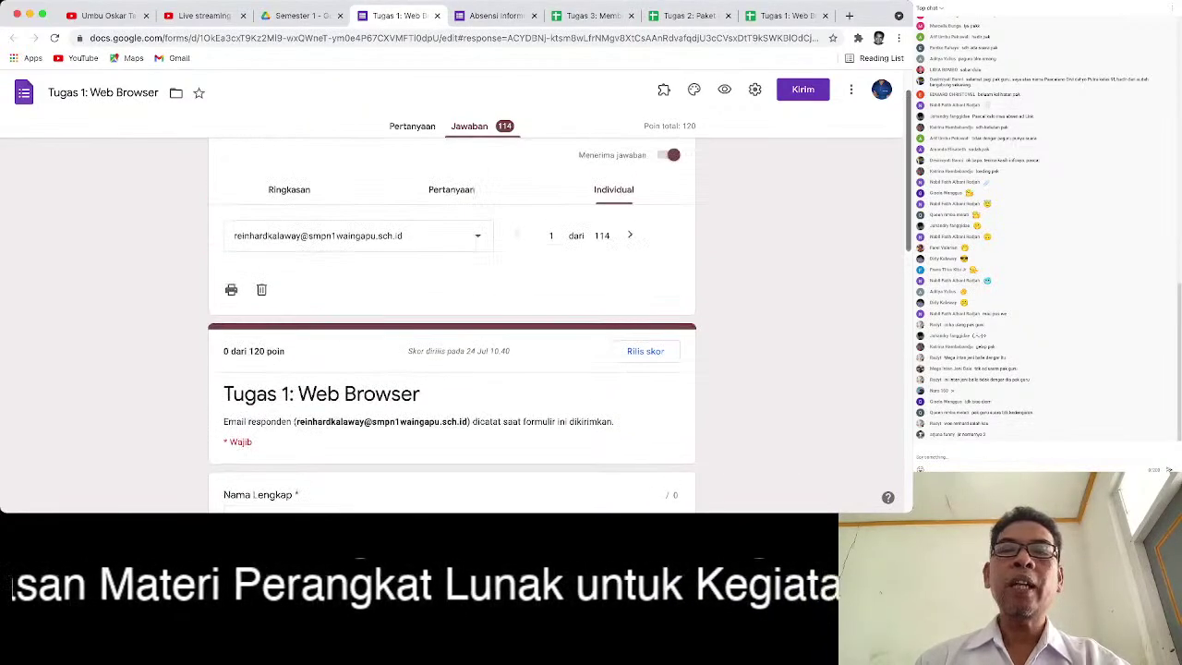
{"action": "scroll", "coordinate": [451, 323], "scroll_direction": "up", "scroll_amount": 1}
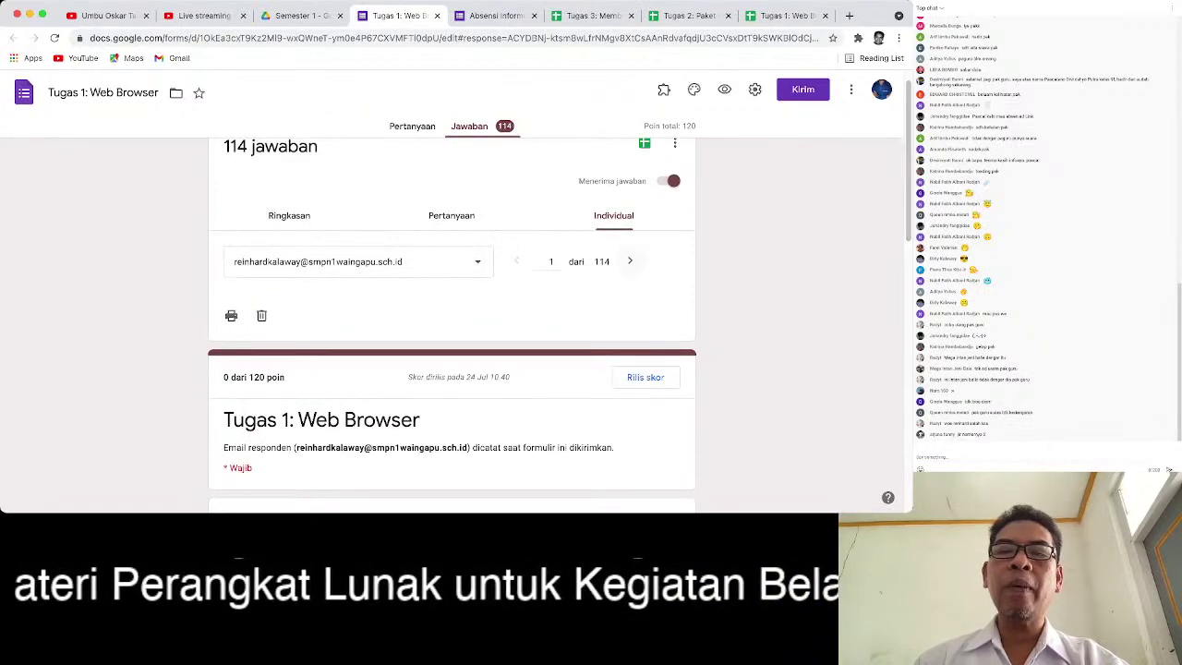
Step: Go to the second respondent's submission and review the answers and points for its three web browser questions
{"action": "left_click", "coordinate": [630, 261]}
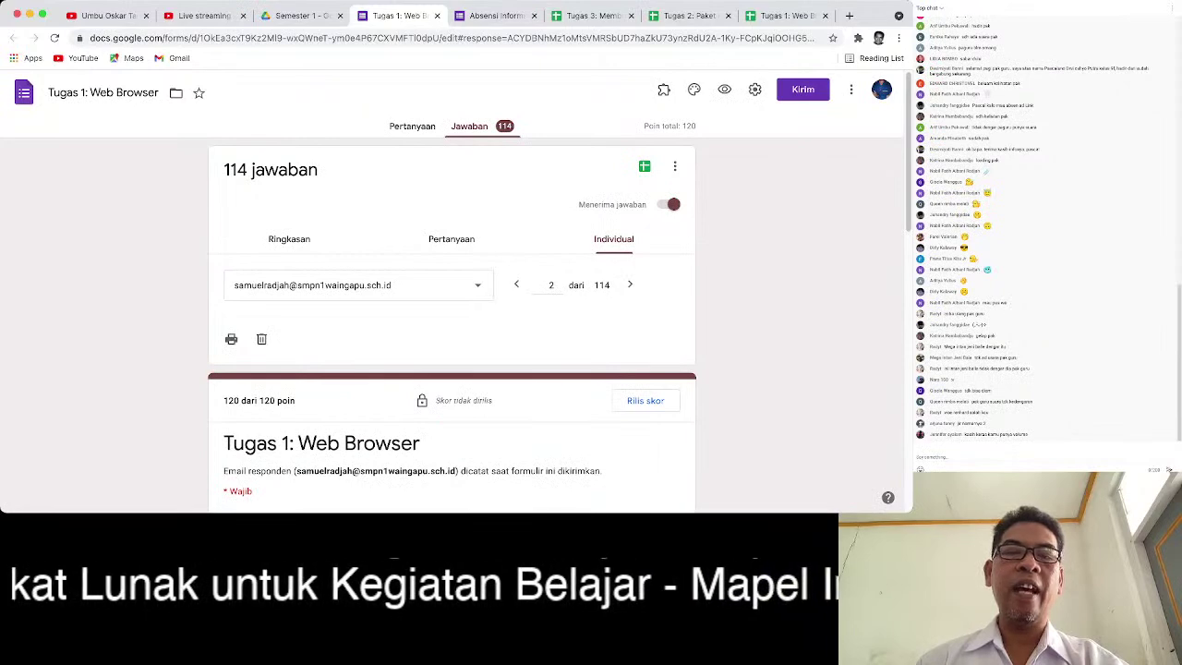
{"action": "scroll", "coordinate": [452, 323], "scroll_direction": "down", "scroll_amount": 3}
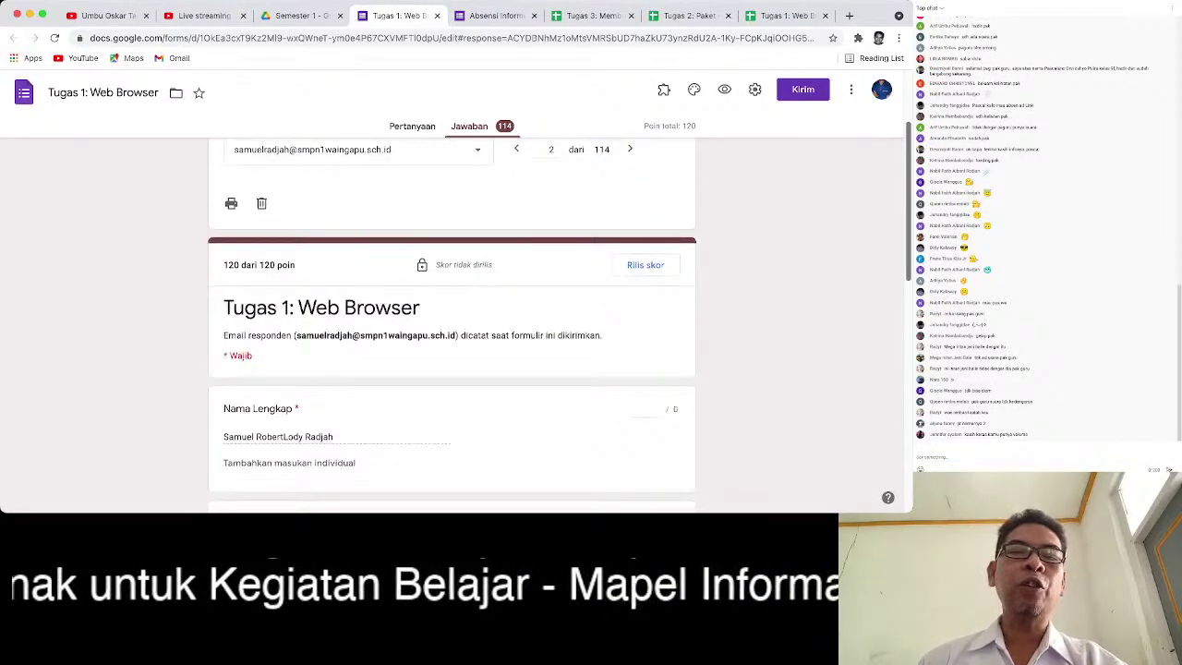
{"action": "scroll", "coordinate": [452, 323], "scroll_direction": "down", "scroll_amount": 1}
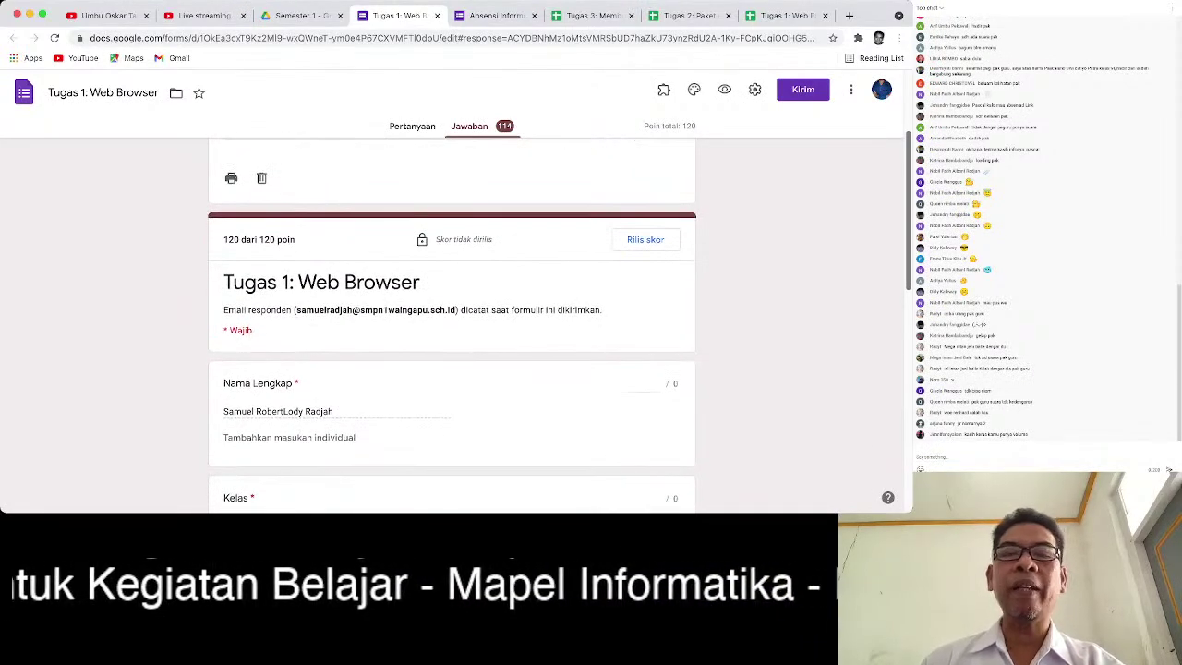
{"action": "scroll", "coordinate": [451, 323], "scroll_direction": "down", "scroll_amount": 5}
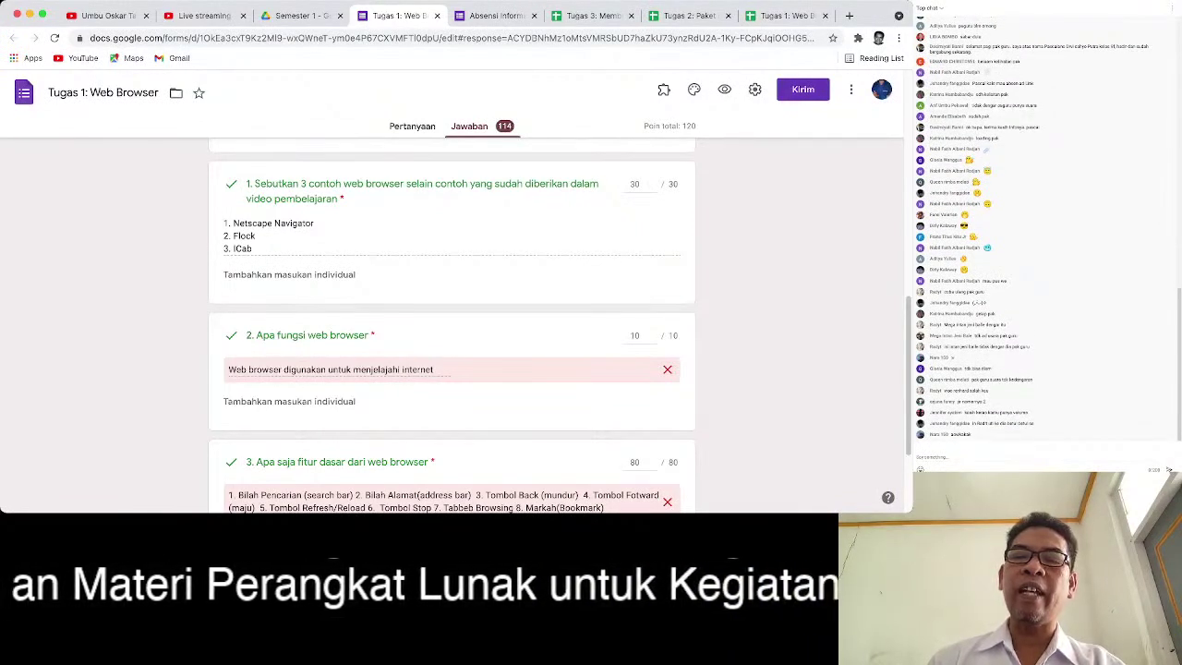
{"action": "scroll", "coordinate": [451, 323], "scroll_direction": "down", "scroll_amount": 2}
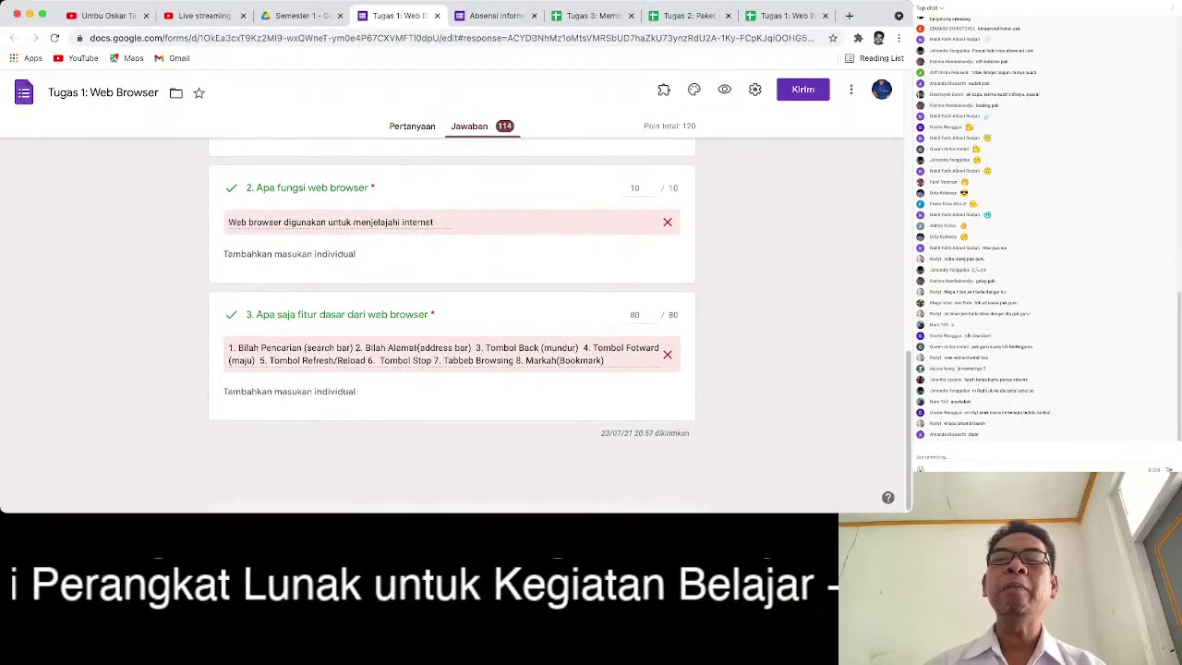
{"action": "scroll", "coordinate": [452, 323], "scroll_direction": "up", "scroll_amount": 10}
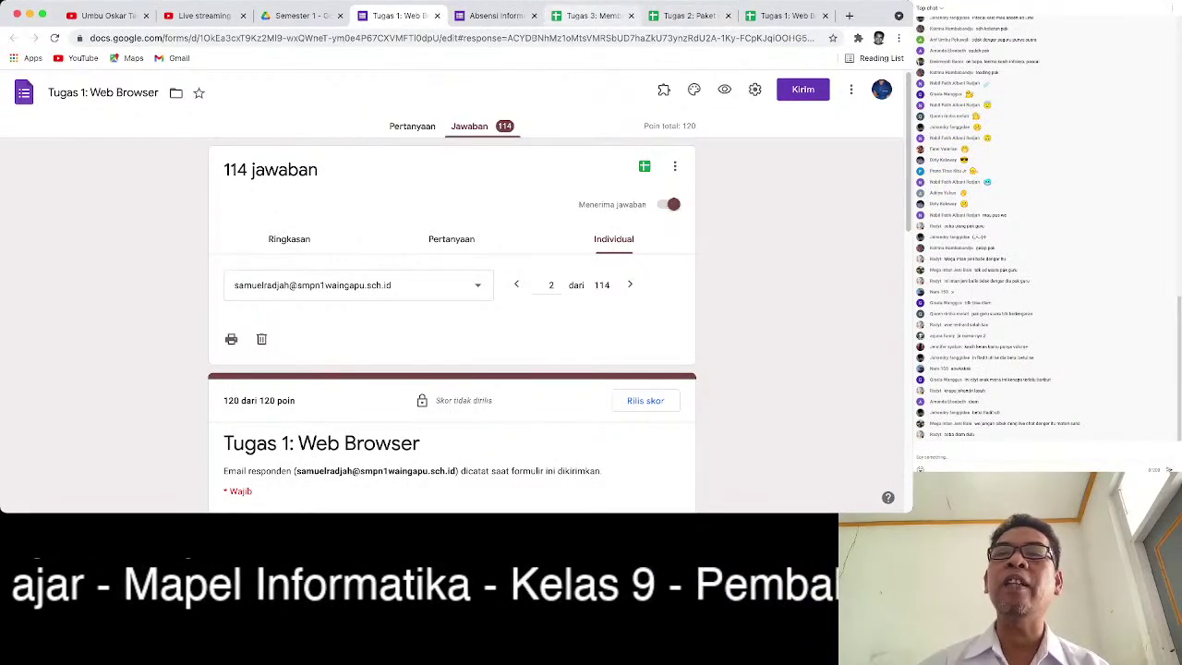
Step: Check the final score formula in I3 and all students' scores in the Tugas 1: Web Browser (Jawaban) spreadsheet, and close it
{"action": "left_click", "coordinate": [785, 16]}
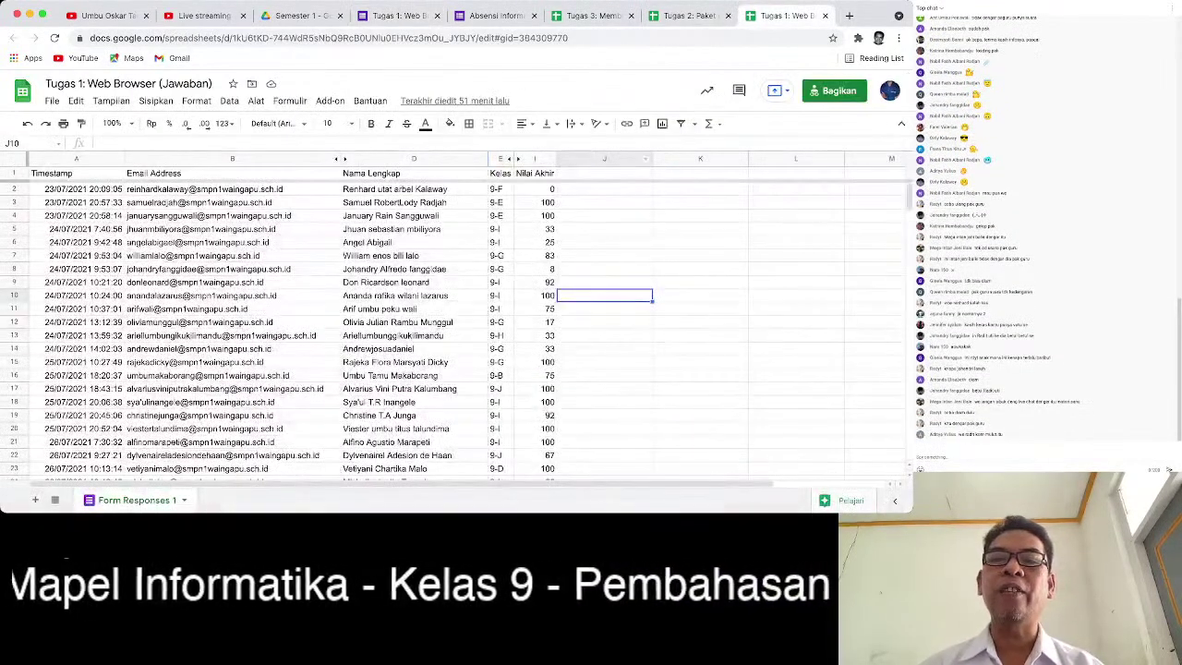
{"action": "left_click", "coordinate": [536, 203]}
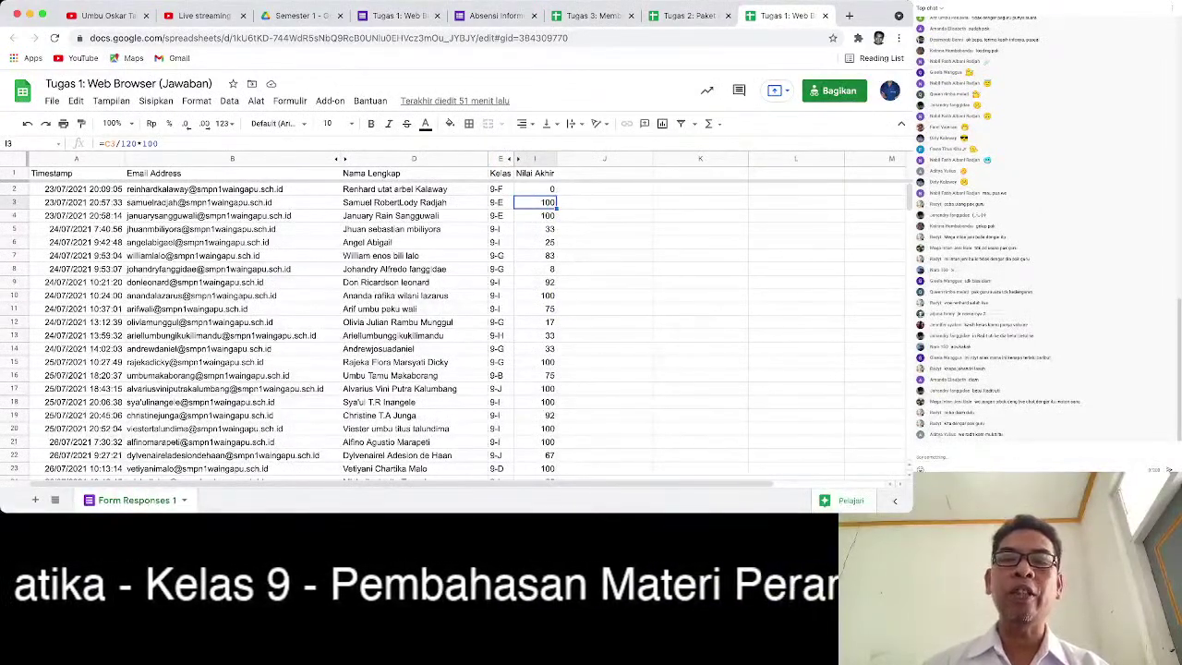
{"action": "scroll", "coordinate": [452, 323], "scroll_direction": "down", "scroll_amount": 5}
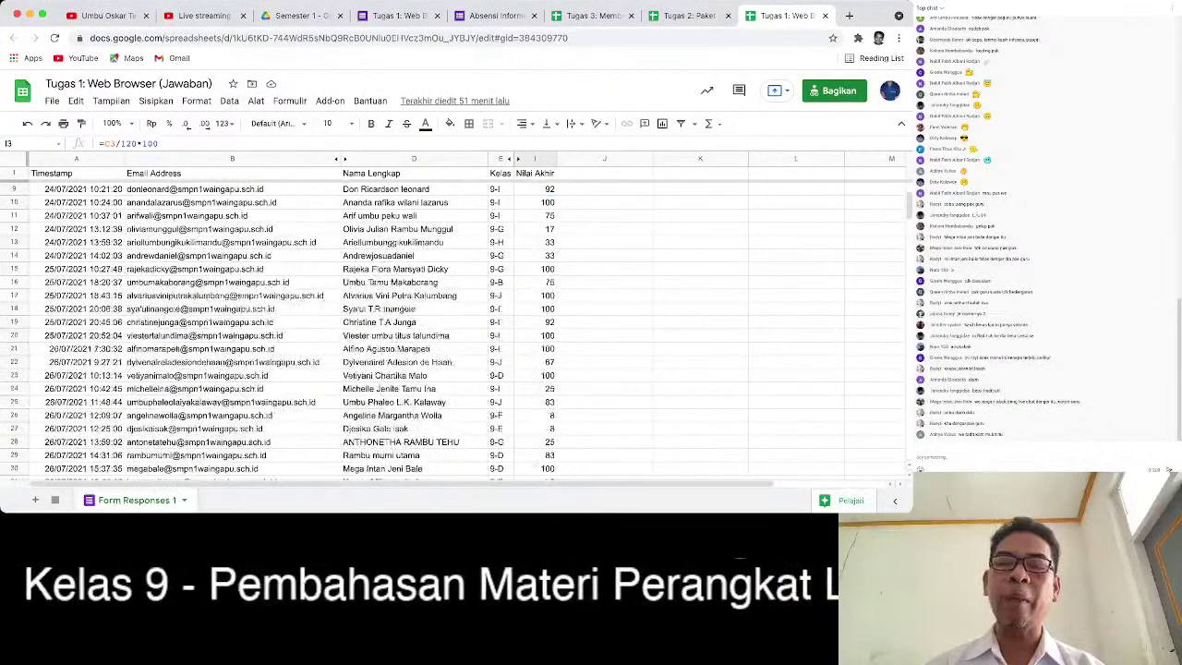
{"action": "scroll", "coordinate": [453, 323], "scroll_direction": "down", "scroll_amount": 20}
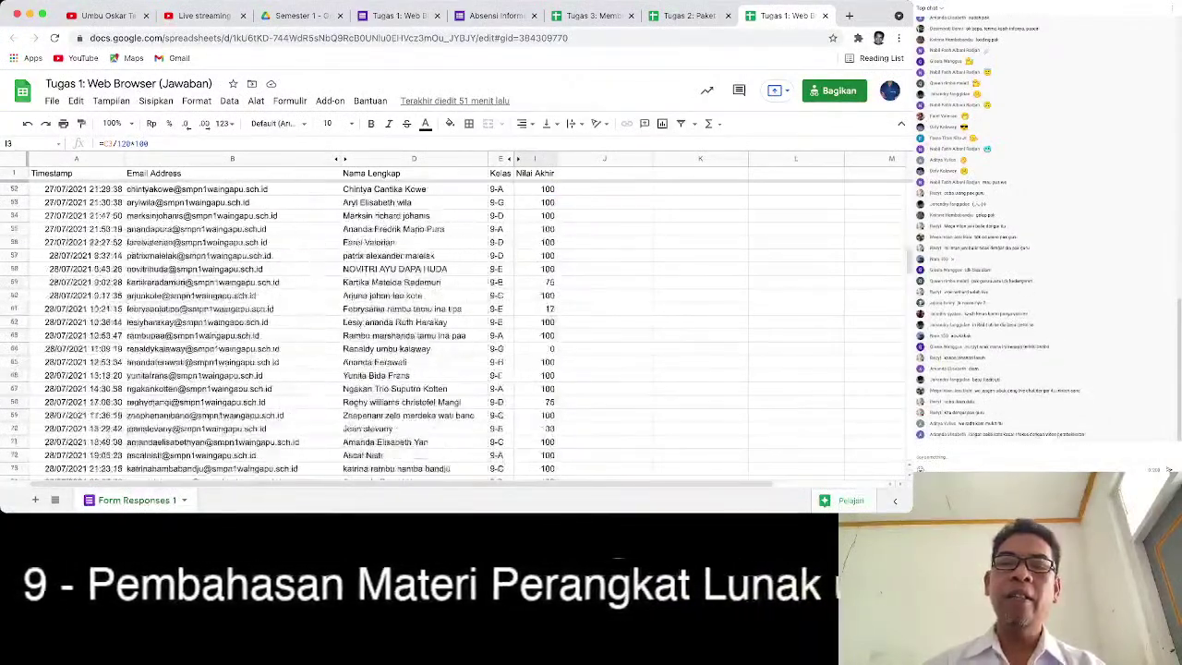
{"action": "scroll", "coordinate": [453, 323], "scroll_direction": "down", "scroll_amount": 6}
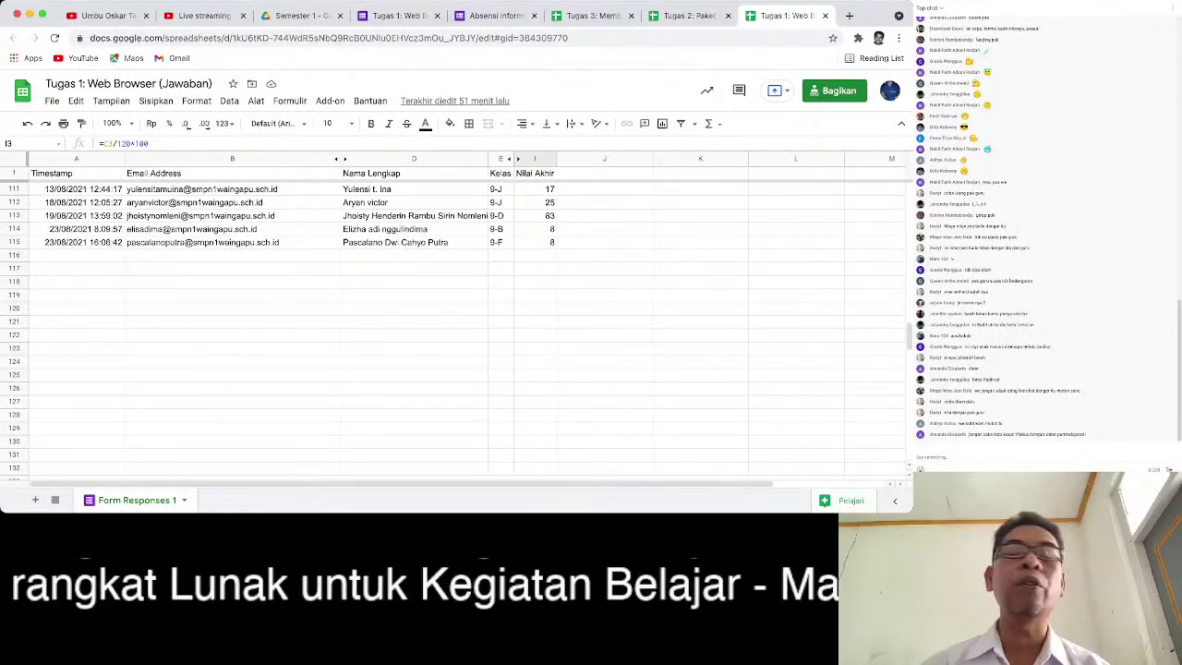
{"action": "scroll", "coordinate": [452, 323], "scroll_direction": "down", "scroll_amount": 7}
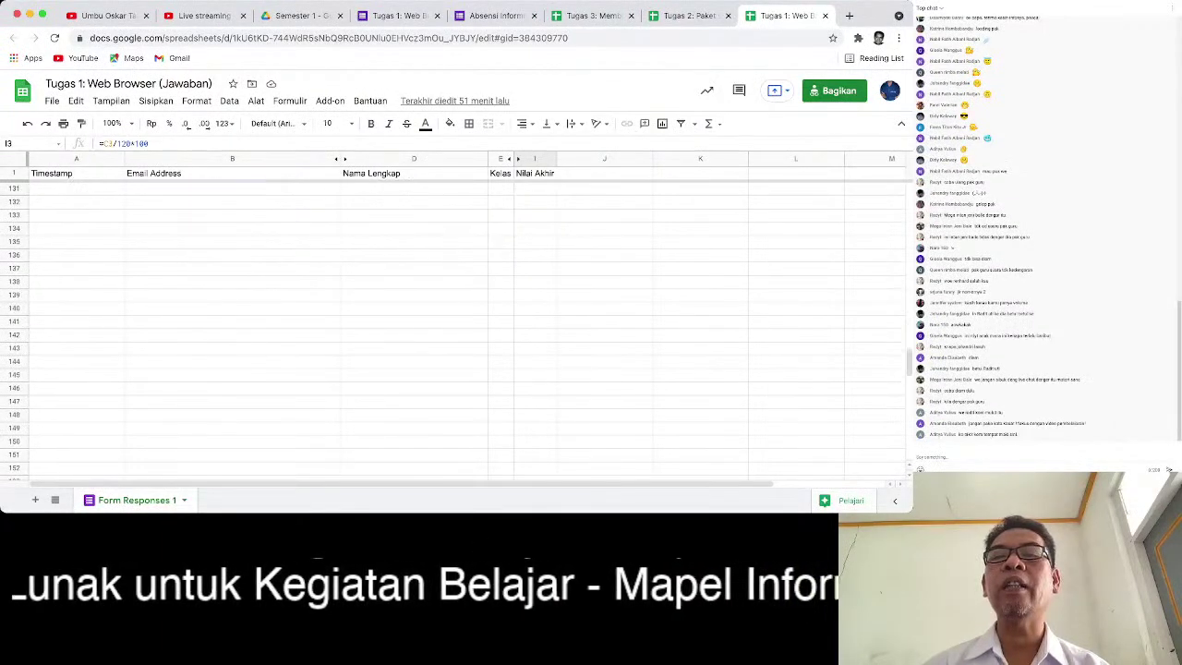
{"action": "scroll", "coordinate": [452, 323], "scroll_direction": "up", "scroll_amount": 10}
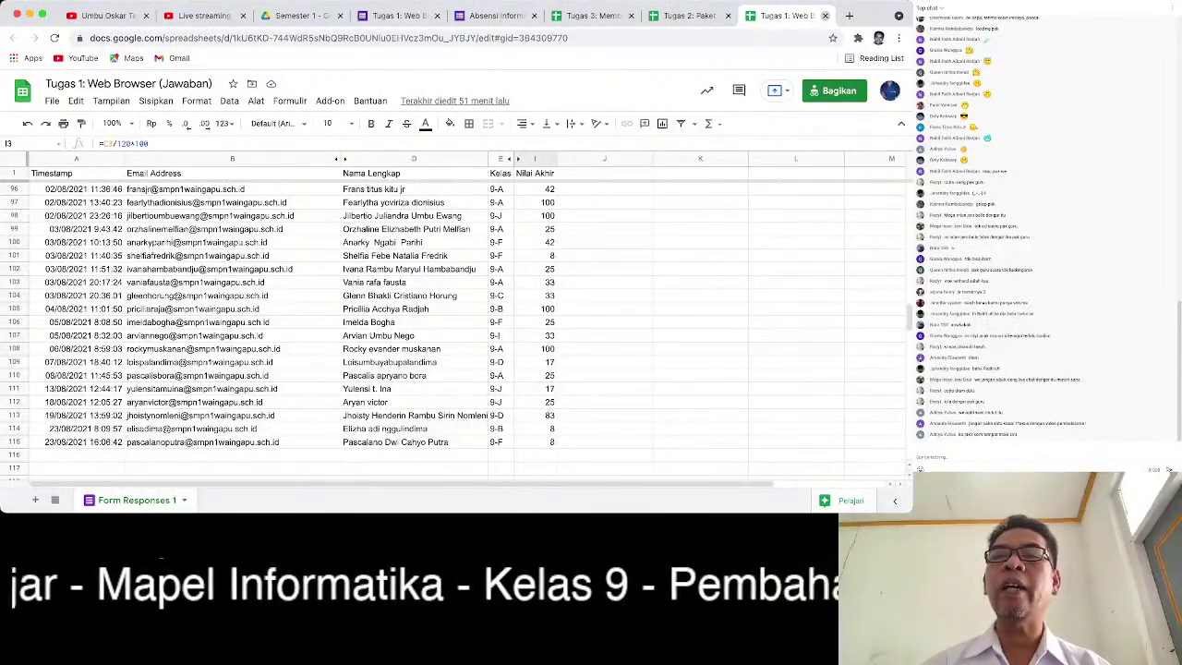
{"action": "left_click", "coordinate": [825, 15]}
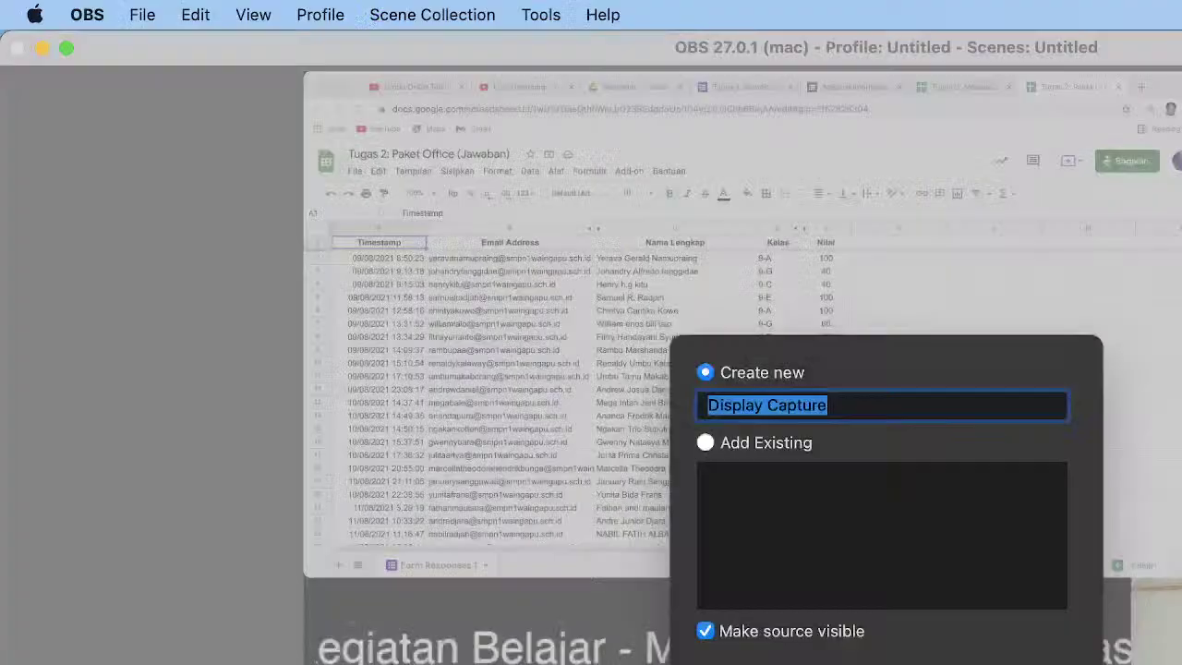
Step: In OBS, create a new visible source named Display Capture for display 0 with the cursor shown and no crop
{"action": "key", "text": "Return"}
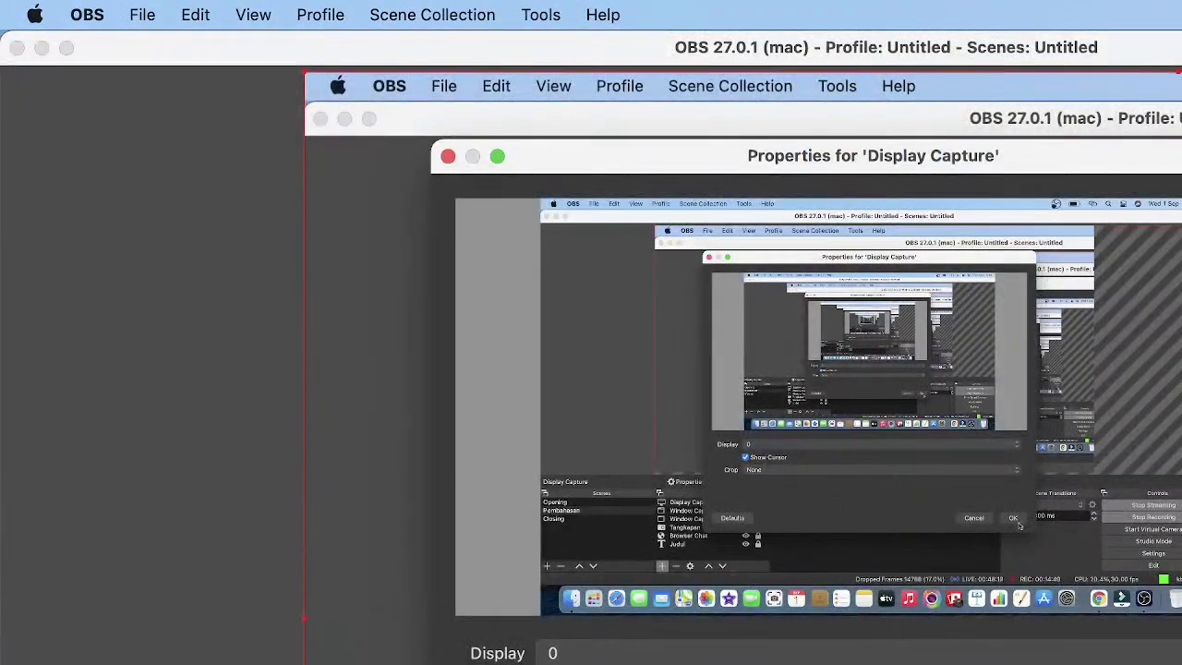
{"action": "key", "text": "Return"}
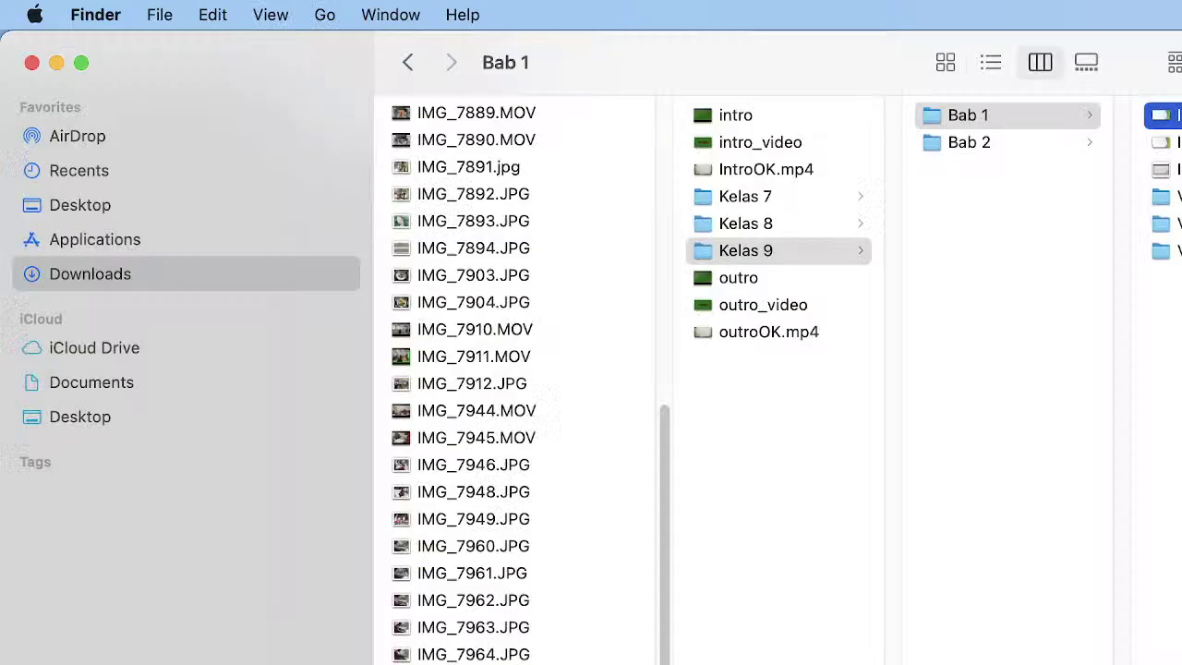
Step: Switch to Finder and open the Bab 1_2 PERANGKAT LUNAK presentation from the Kelas 9 Bab 1 folder in Keynote
{"action": "left_click", "coordinate": [1163, 142]}
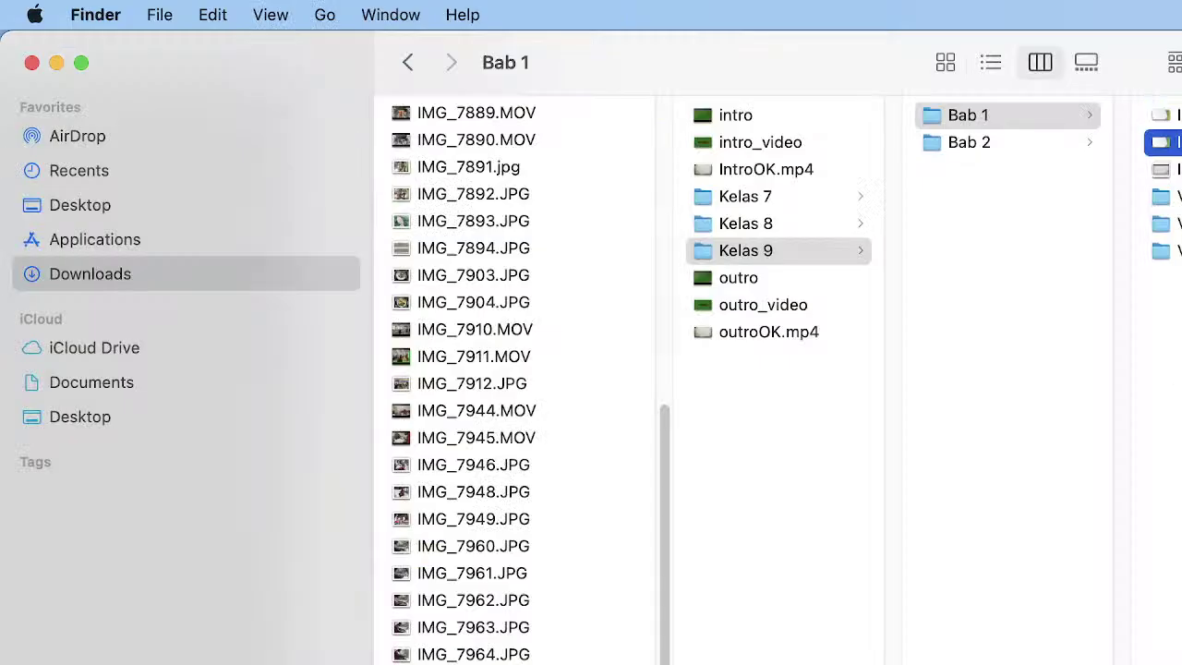
{"action": "double_click", "coordinate": [1165, 146]}
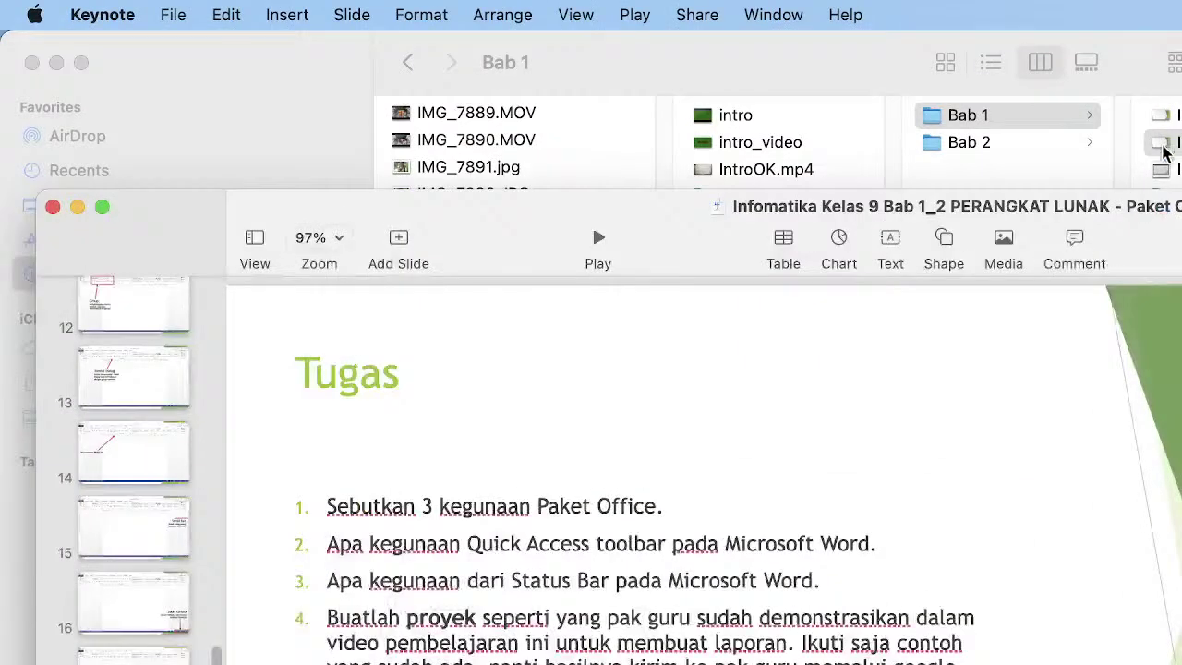
Step: Expand the presentation to full screen, look through the Contoh Paket Office and Paket Office slides, and return to the Tugas slide
{"action": "left_click", "coordinate": [101, 207]}
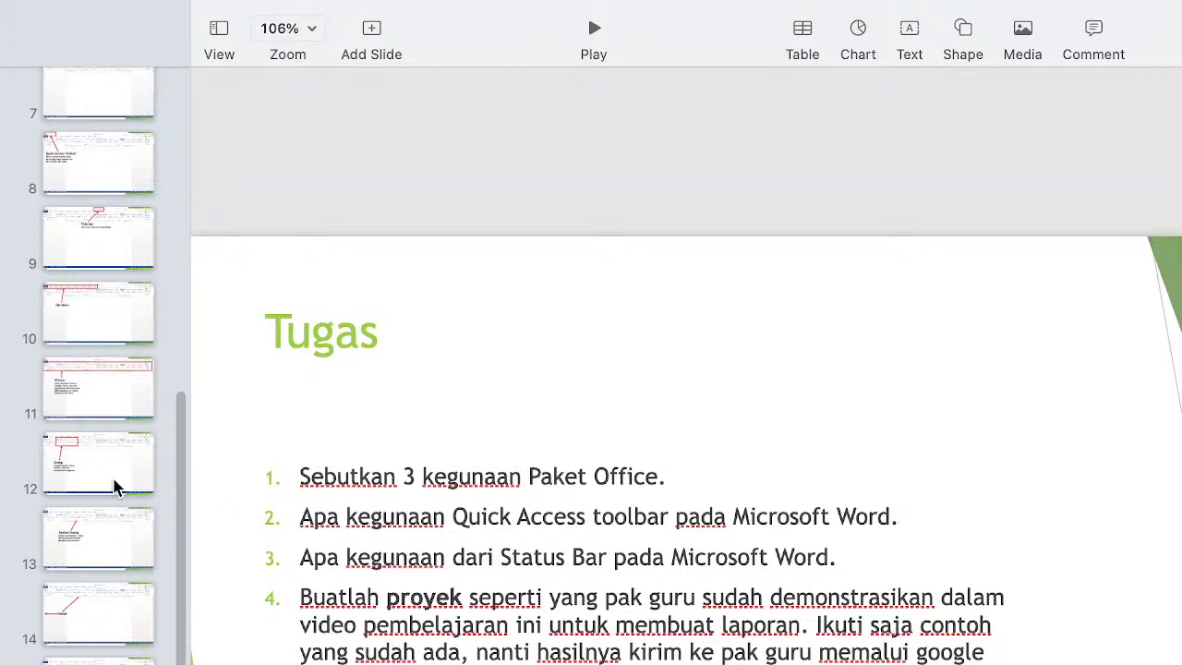
{"action": "left_click_drag", "start_coordinate": [185, 496], "coordinate": [174, 124]}
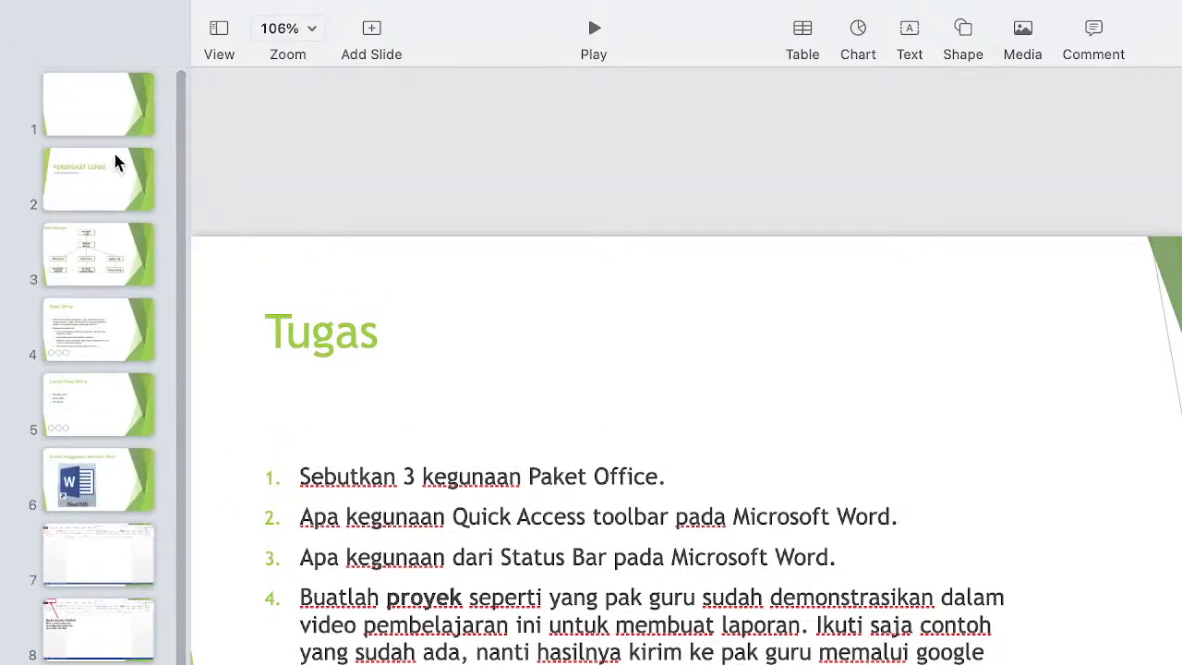
{"action": "left_click", "coordinate": [81, 411]}
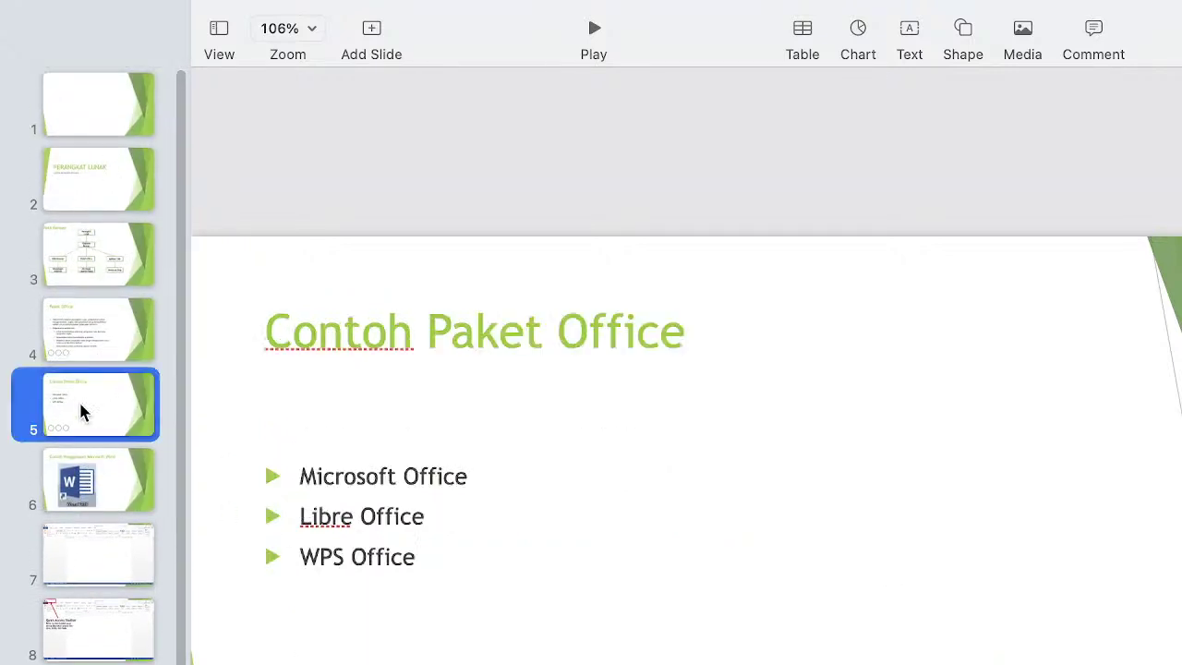
{"action": "left_click", "coordinate": [90, 314]}
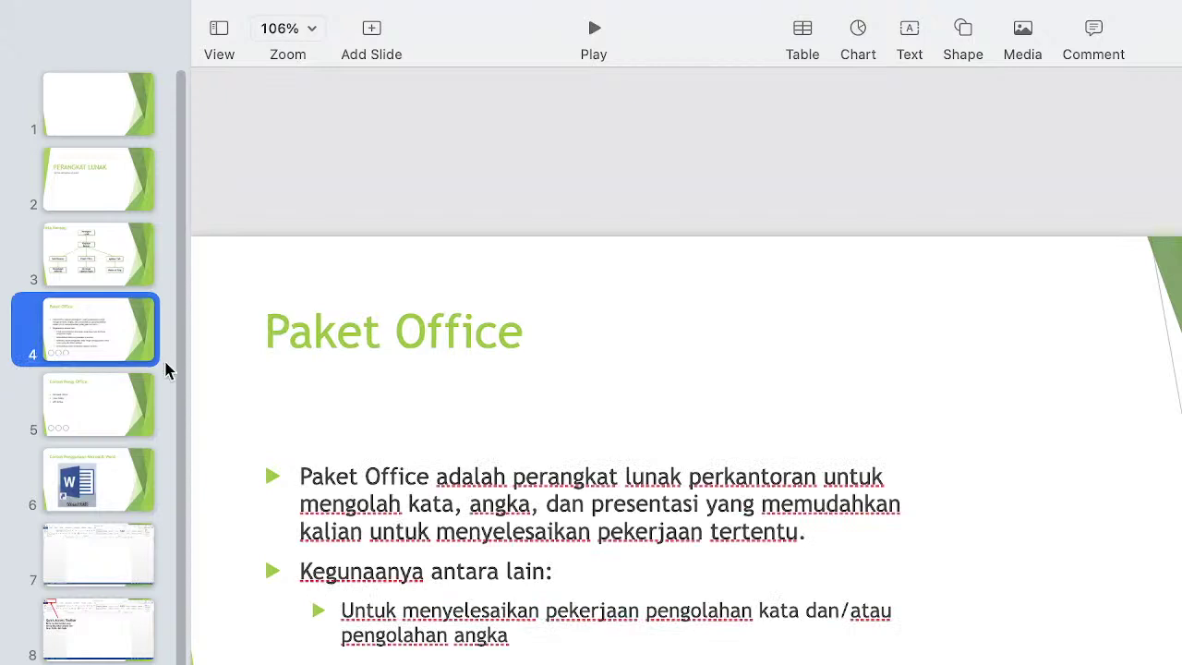
{"action": "left_click_drag", "start_coordinate": [190, 329], "coordinate": [179, 649]}
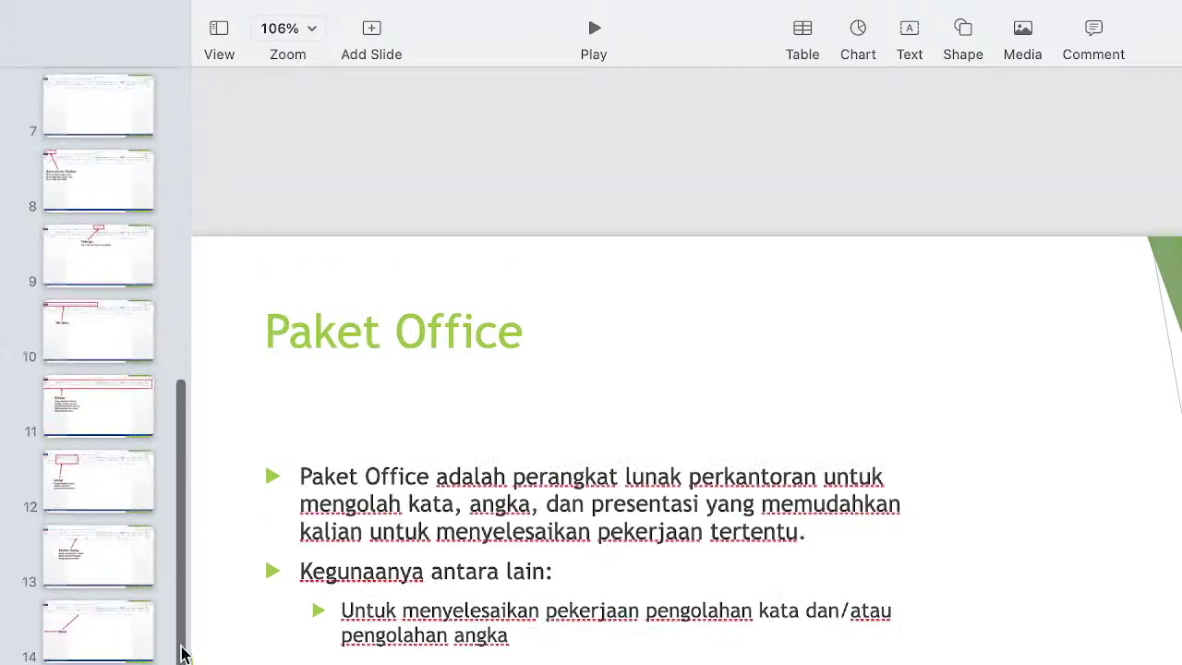
{"action": "key", "text": "Down"}
{"action": "key", "text": "Down"}
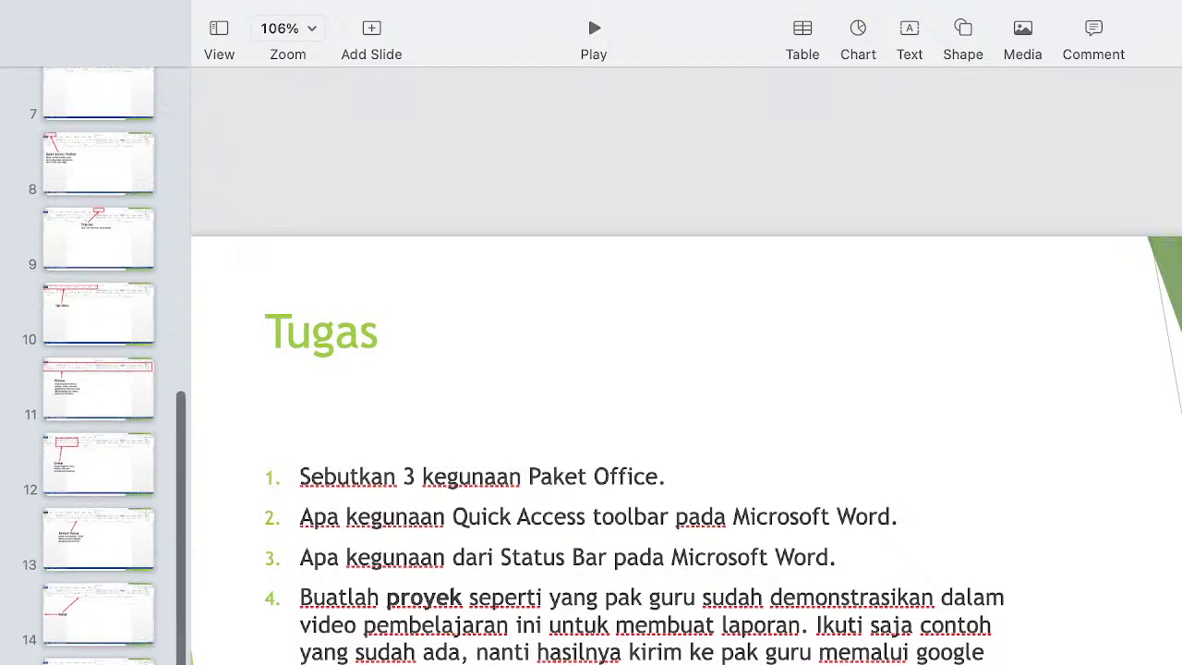
Step: Show the Paket Office and Quick Access Toolbar slides alongside the Tugas questions, and close the presentation
{"action": "scroll", "coordinate": [184, 659], "scroll_direction": "up", "scroll_amount": 10}
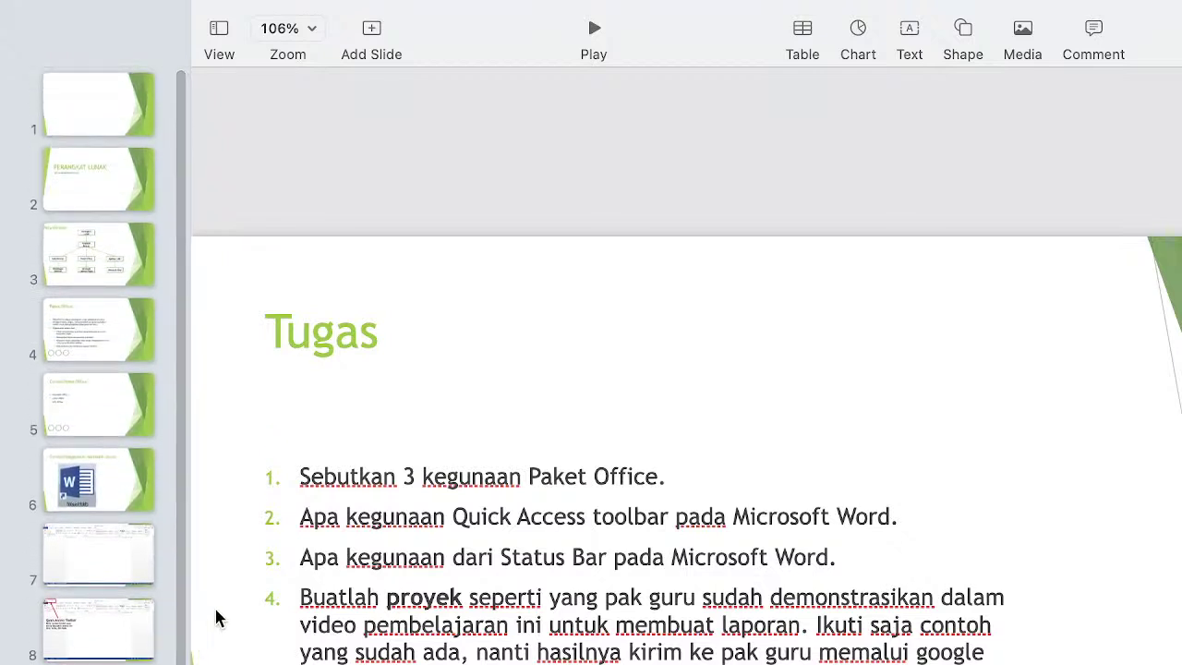
{"action": "left_click", "coordinate": [92, 336]}
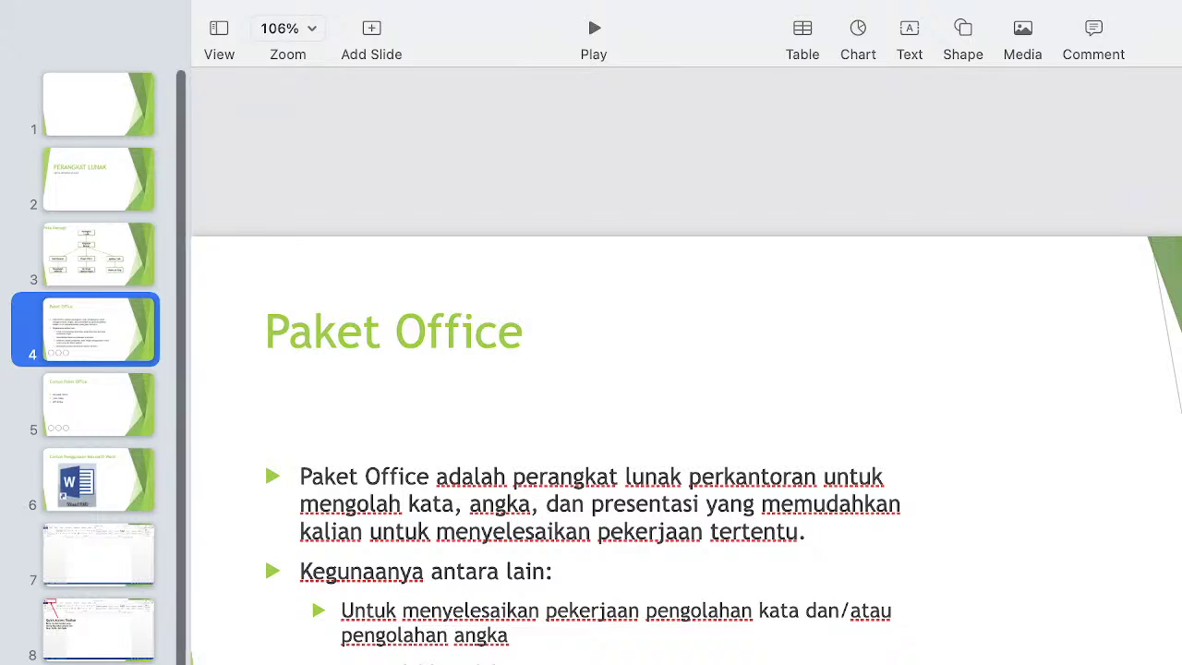
{"action": "scroll", "coordinate": [97, 370], "scroll_direction": "down", "scroll_amount": 5}
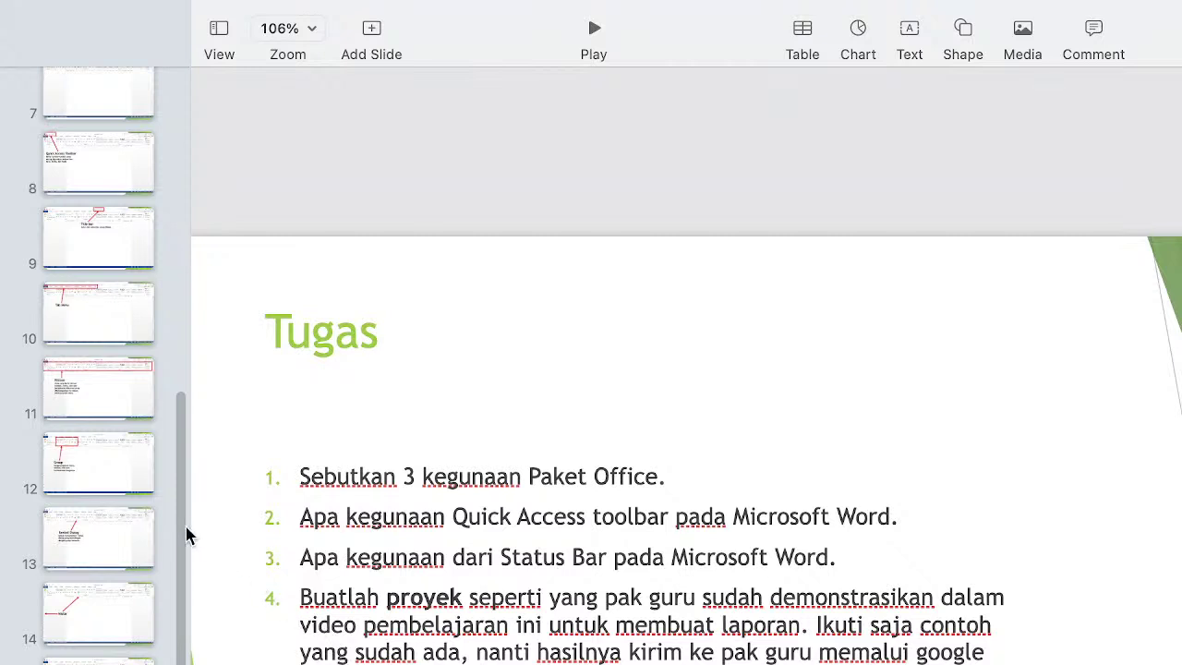
{"action": "left_click", "coordinate": [76, 162]}
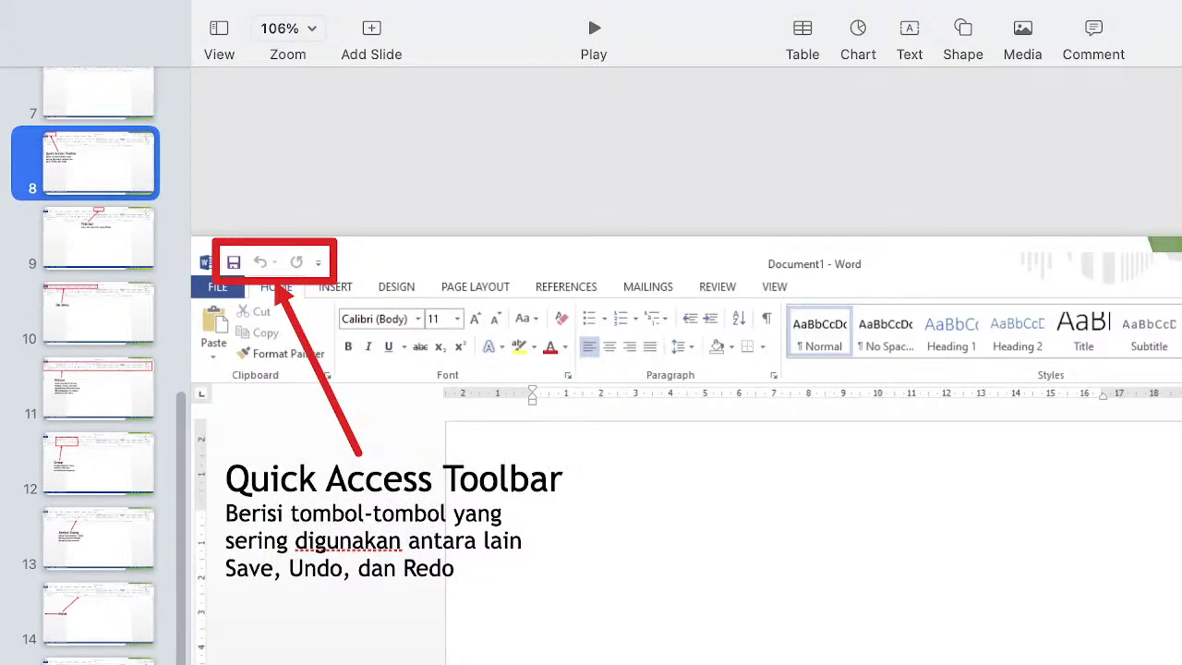
{"action": "scroll", "coordinate": [683, 397], "scroll_direction": "up", "scroll_amount": 3}
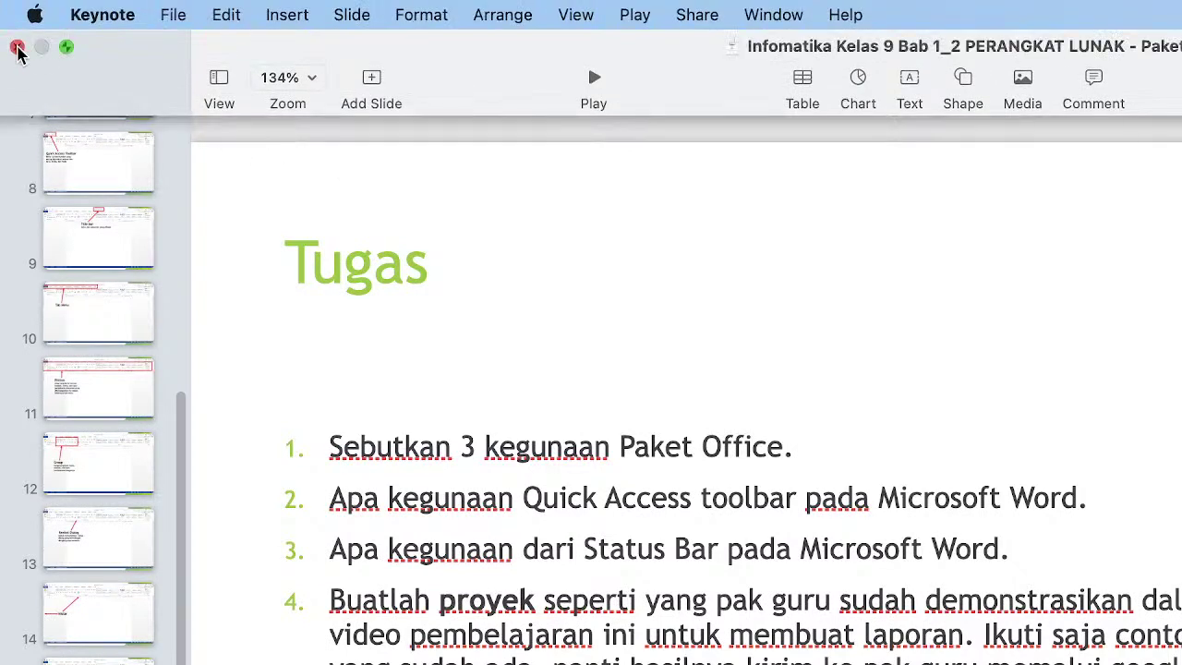
{"action": "left_click", "coordinate": [18, 46]}
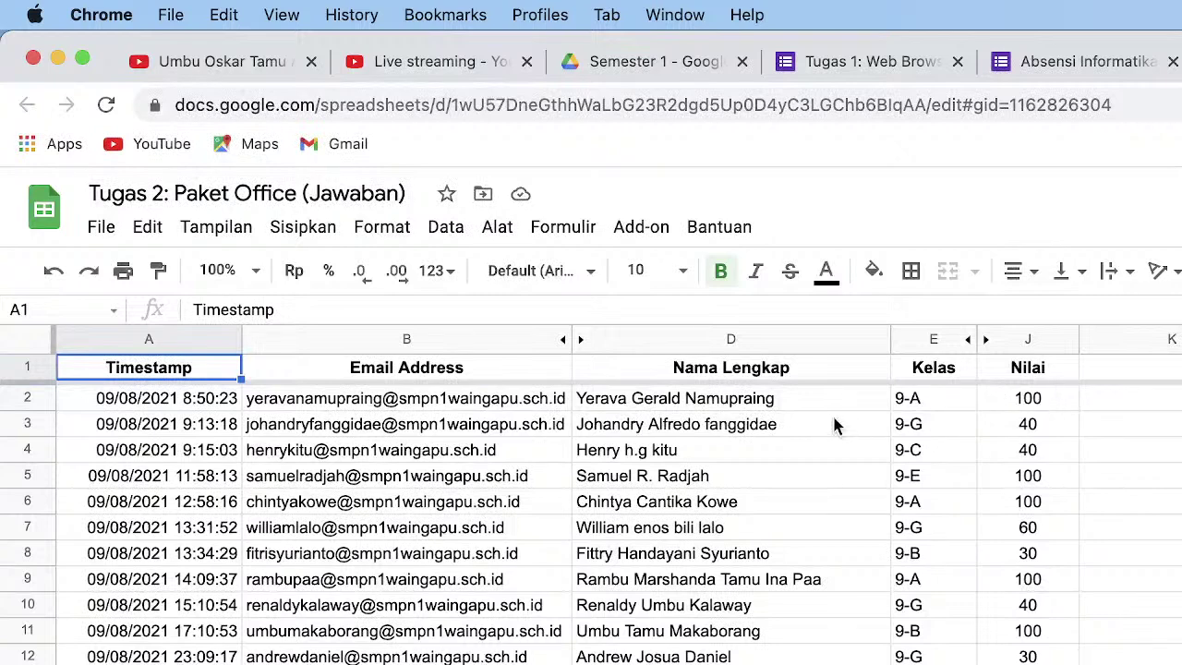
Step: In Chrome, check the score formula in J3 and the student entry in D4 of the Tugas 2: Paket Office (Jawaban) spreadsheet
{"action": "left_click", "coordinate": [1050, 406]}
{"action": "left_click", "coordinate": [1035, 425]}
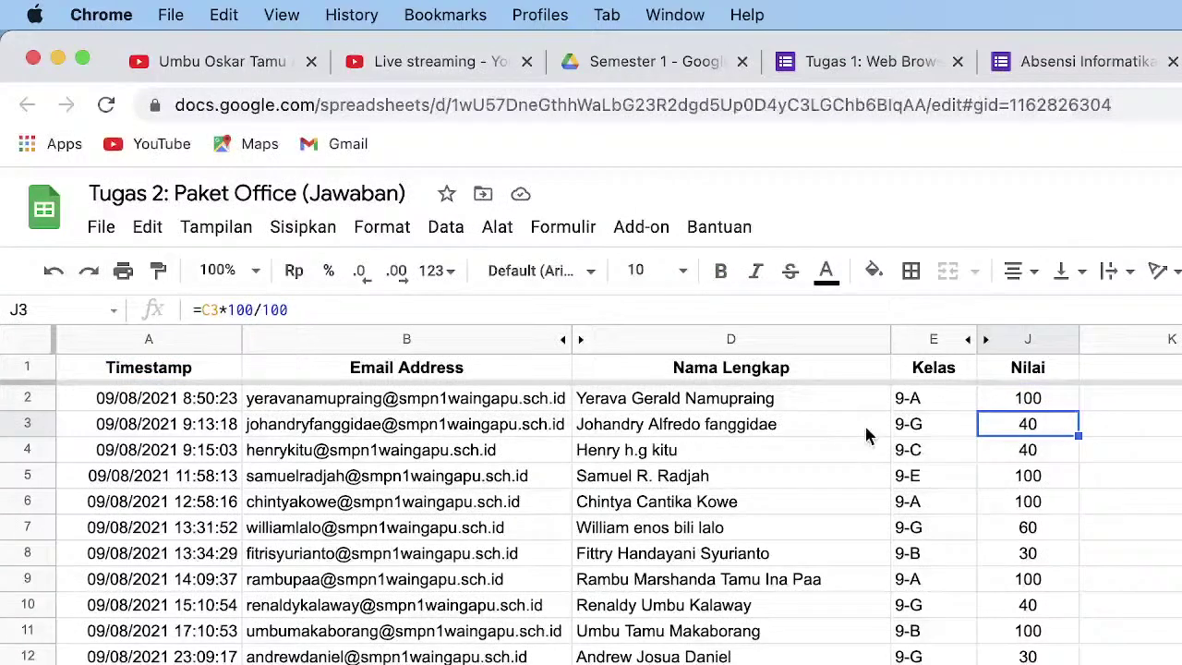
{"action": "key", "text": "Down"}
{"action": "left_click", "coordinate": [773, 452]}
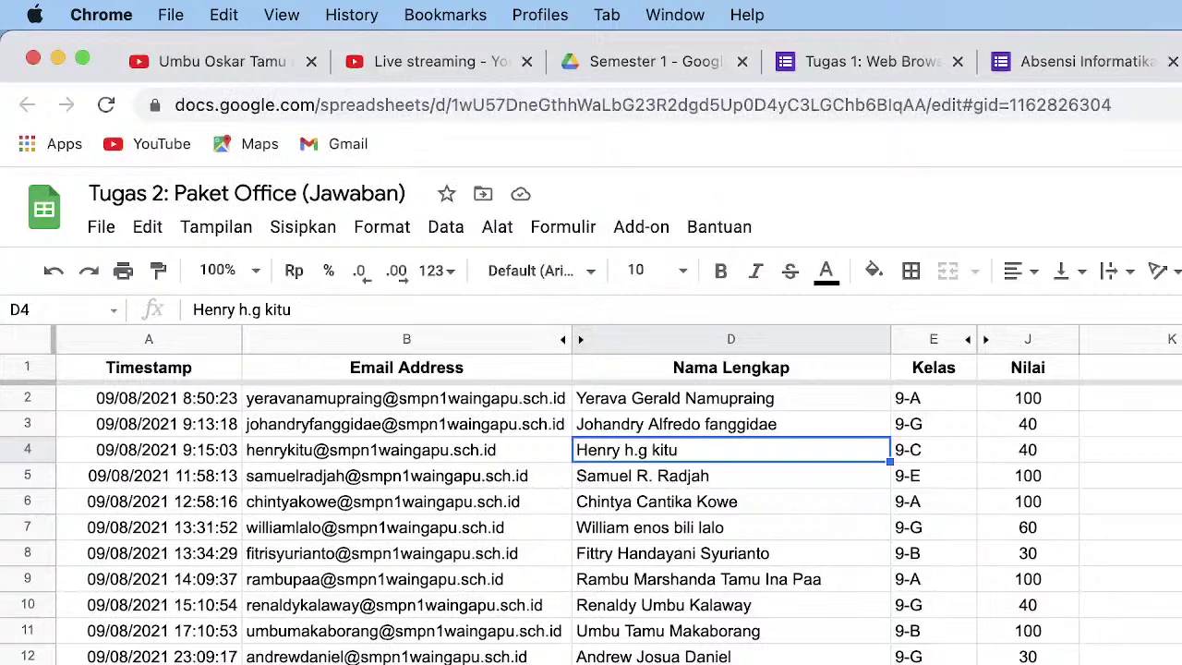
Step: Close the Tugas 1: Web Browser form and open the individual responses of Tugas 2: Paket Office from the Semester 1 Drive folder
{"action": "left_click", "coordinate": [875, 61]}
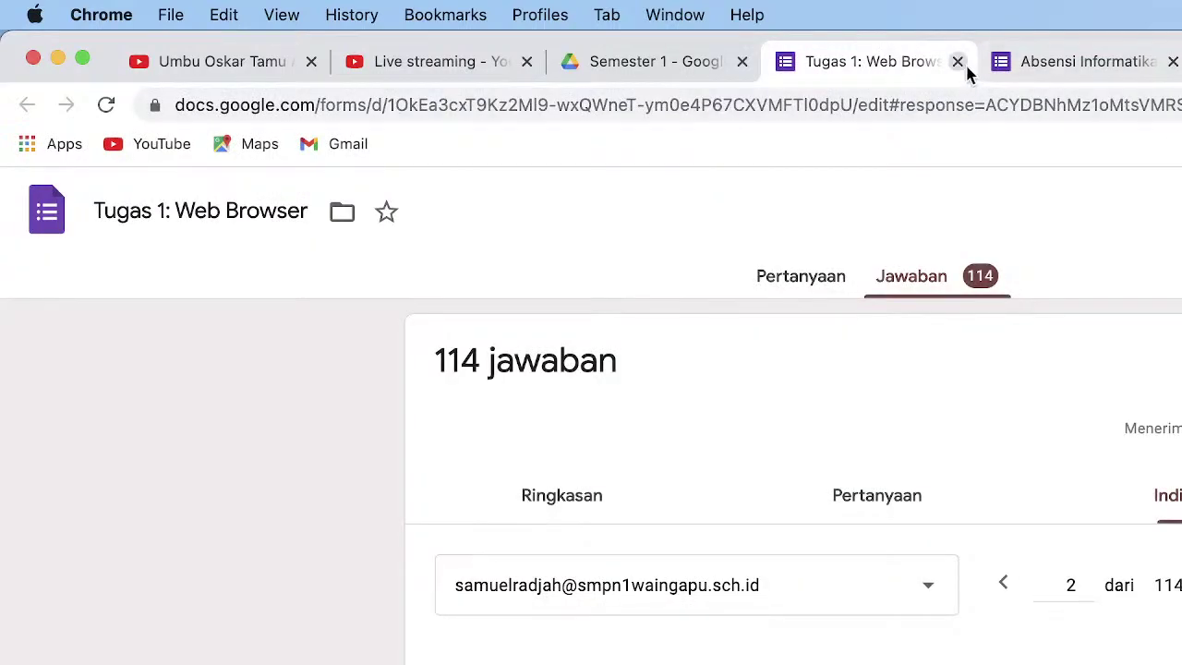
{"action": "left_click", "coordinate": [960, 65]}
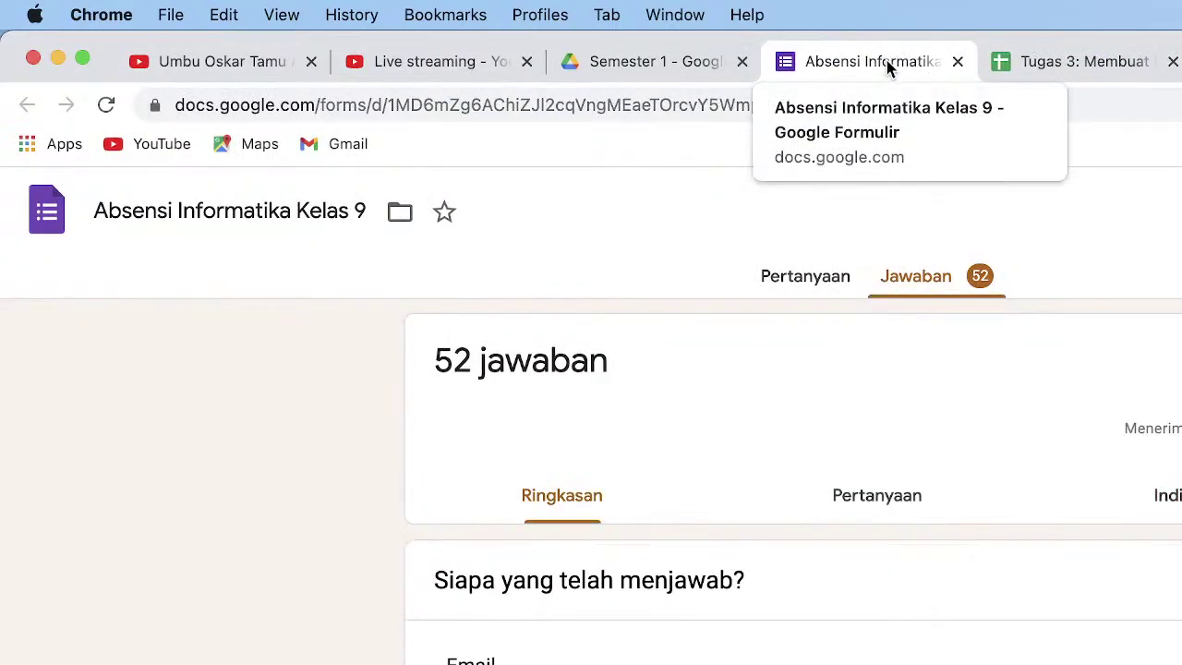
{"action": "left_click", "coordinate": [708, 70]}
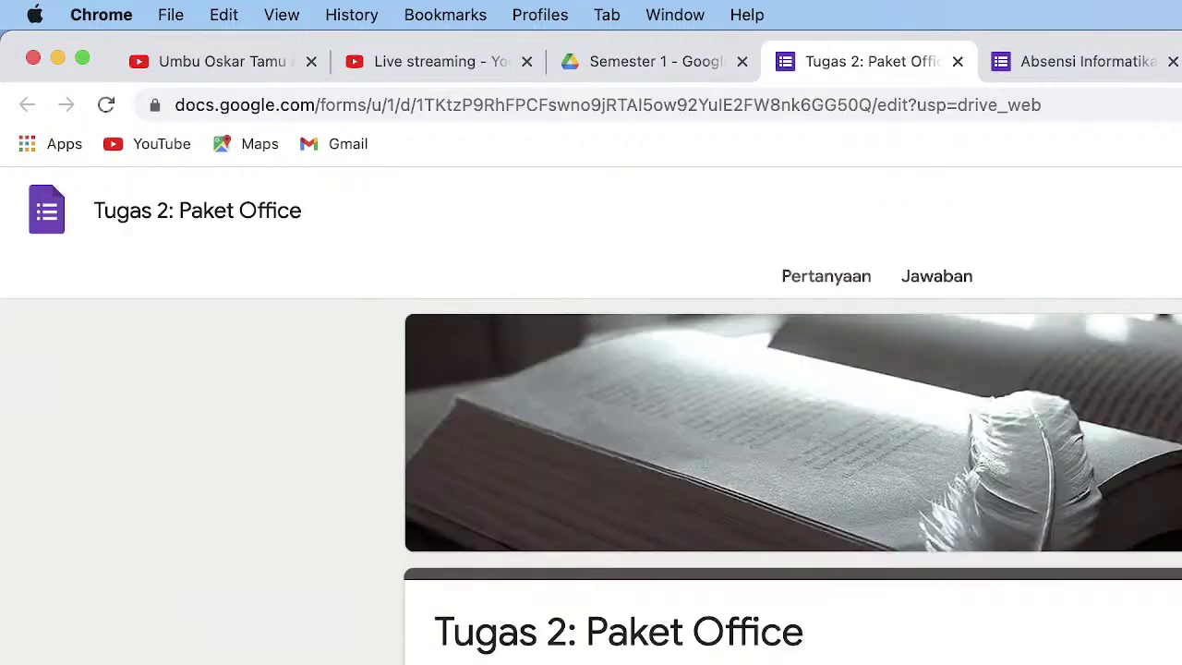
{"action": "left_click", "coordinate": [965, 277]}
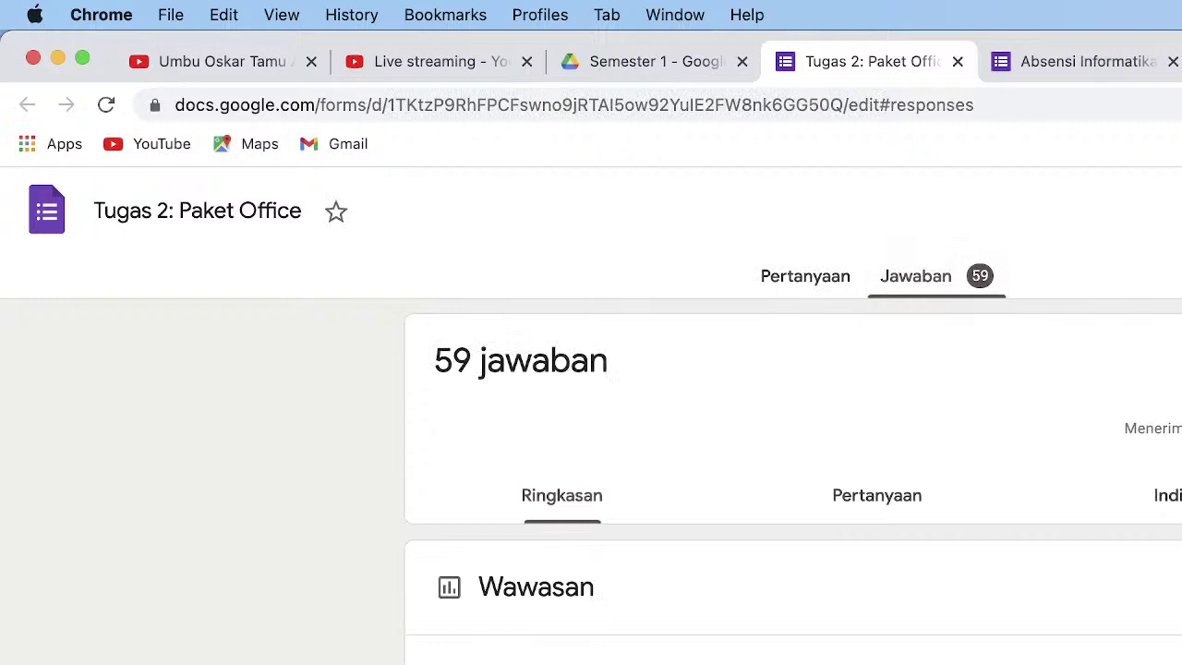
{"action": "left_click", "coordinate": [1158, 495]}
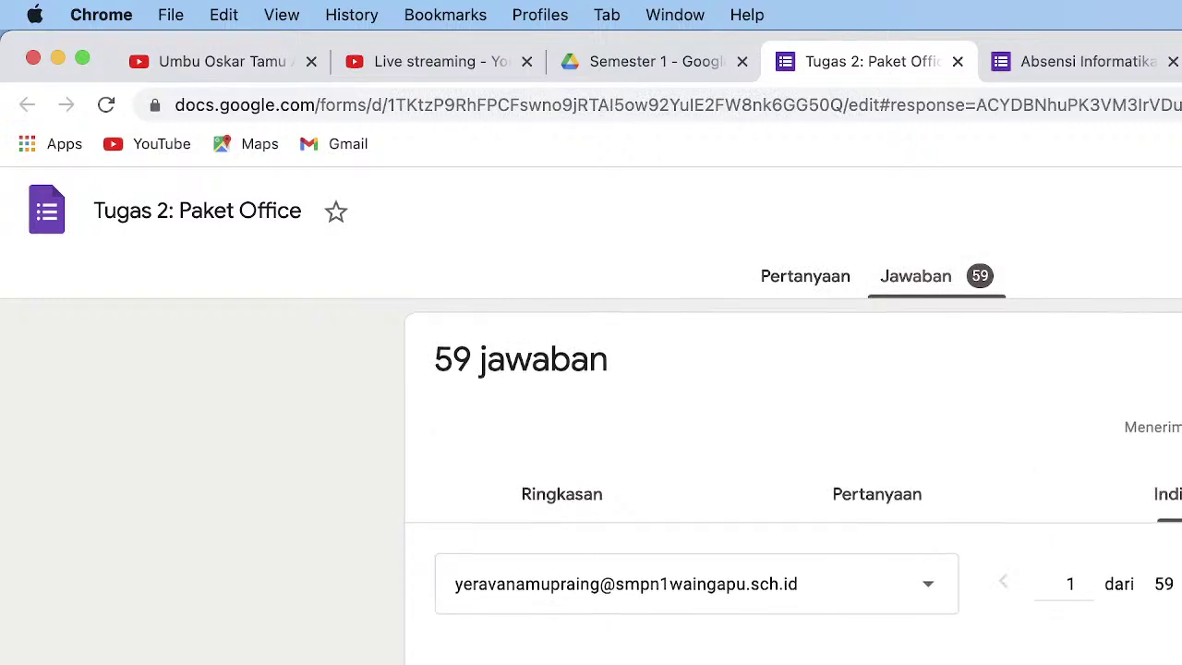
Step: Review the first respondent's answers to the Paket Office, Quick Access Toolbar, Status Bar and project questions
{"action": "scroll", "coordinate": [792, 480], "scroll_direction": "down", "scroll_amount": 5}
{"action": "scroll", "coordinate": [793, 480], "scroll_direction": "down", "scroll_amount": 5}
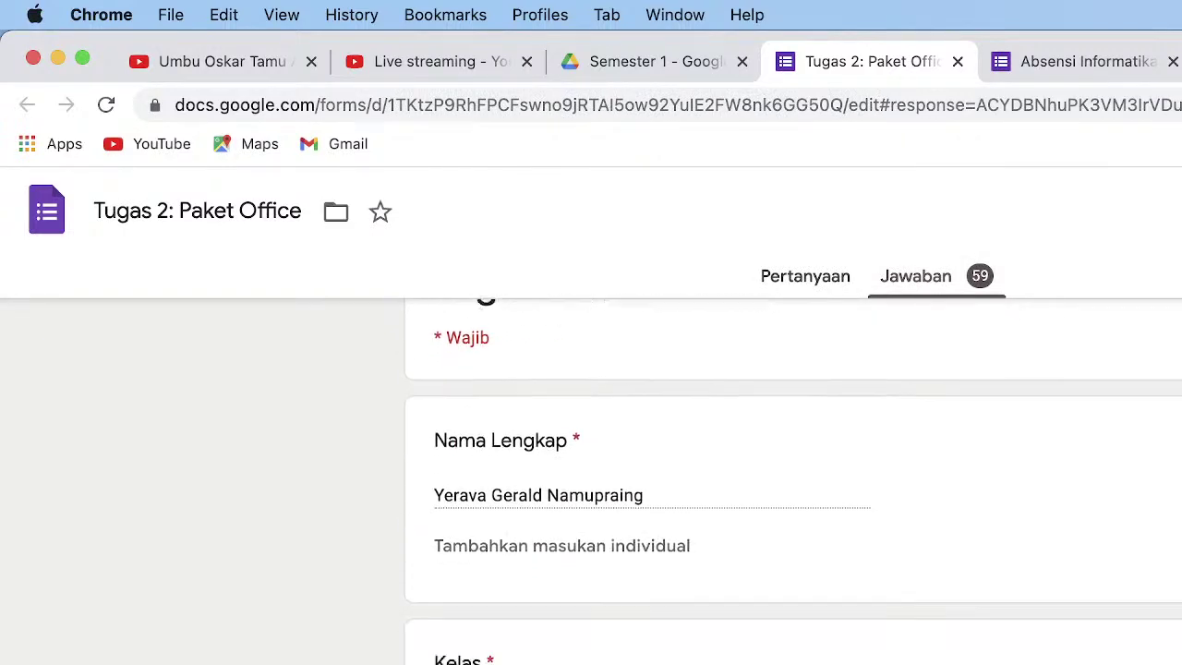
{"action": "scroll", "coordinate": [792, 481], "scroll_direction": "up", "scroll_amount": 3}
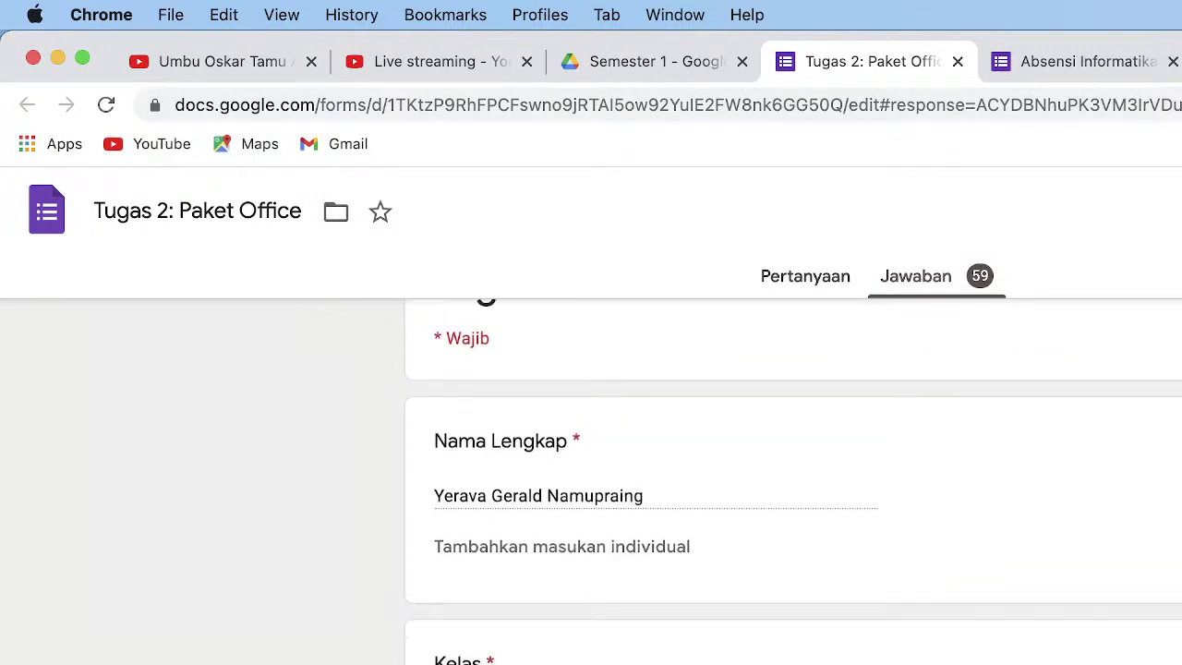
{"action": "scroll", "coordinate": [793, 480], "scroll_direction": "up", "scroll_amount": 1}
{"action": "scroll", "coordinate": [792, 480], "scroll_direction": "down", "scroll_amount": 5}
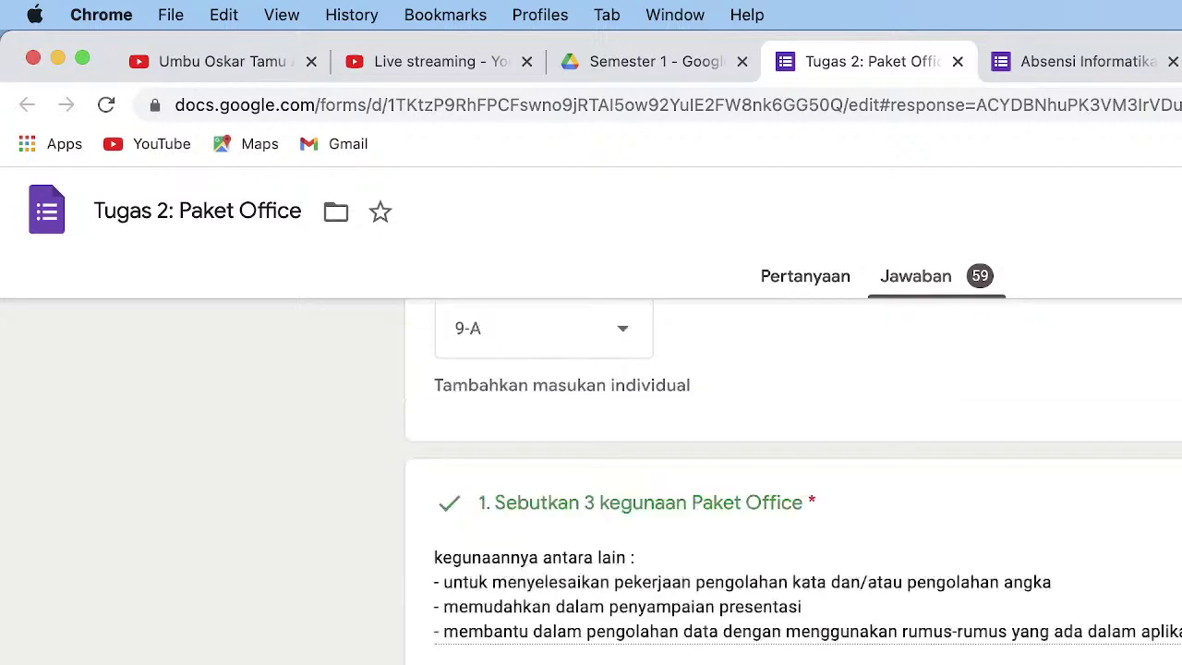
{"action": "scroll", "coordinate": [792, 480], "scroll_direction": "down", "scroll_amount": 5}
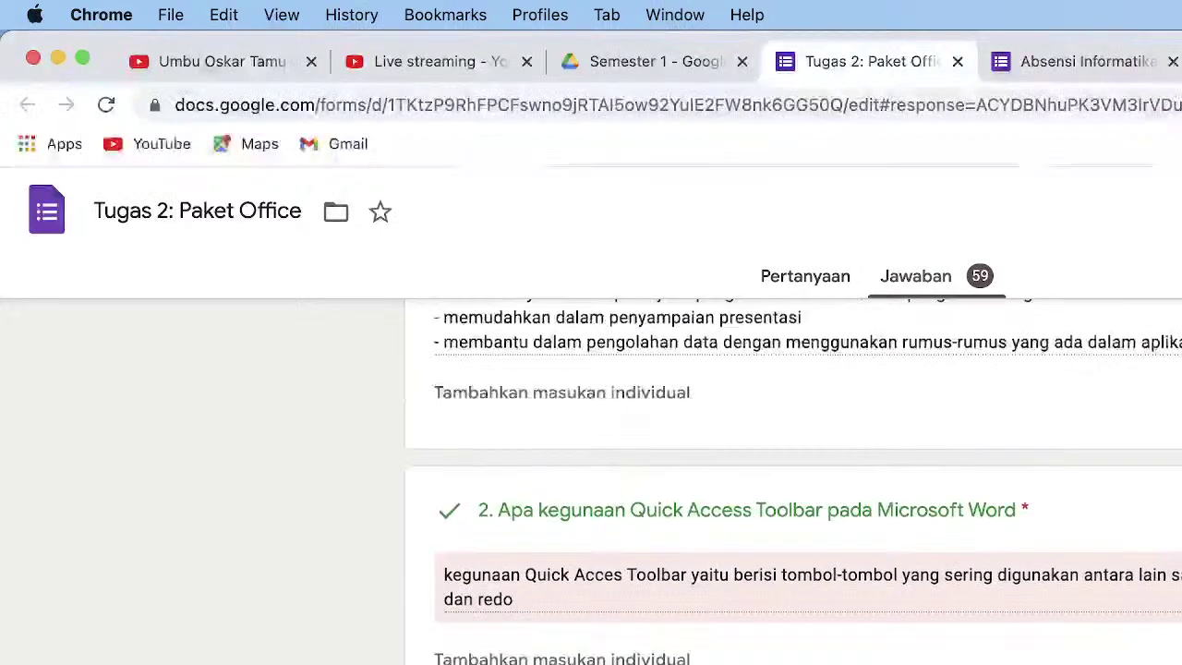
{"action": "scroll", "coordinate": [792, 480], "scroll_direction": "down", "scroll_amount": 2}
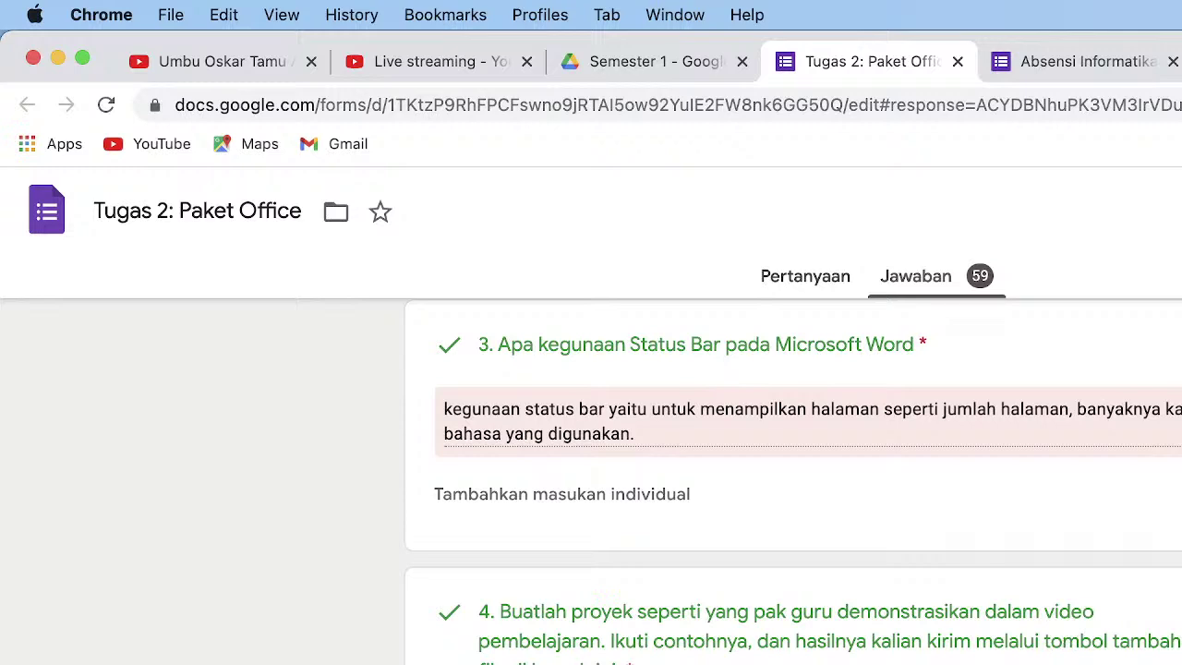
{"action": "scroll", "coordinate": [795, 480], "scroll_direction": "up", "scroll_amount": 5}
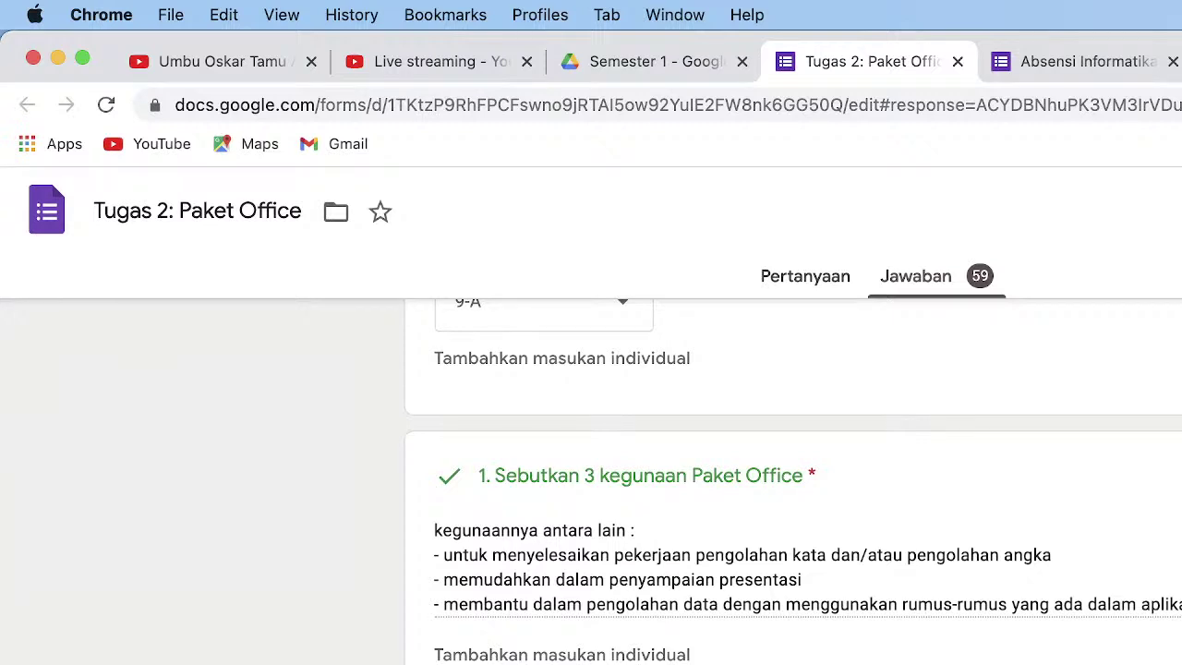
{"action": "scroll", "coordinate": [793, 480], "scroll_direction": "up", "scroll_amount": 2}
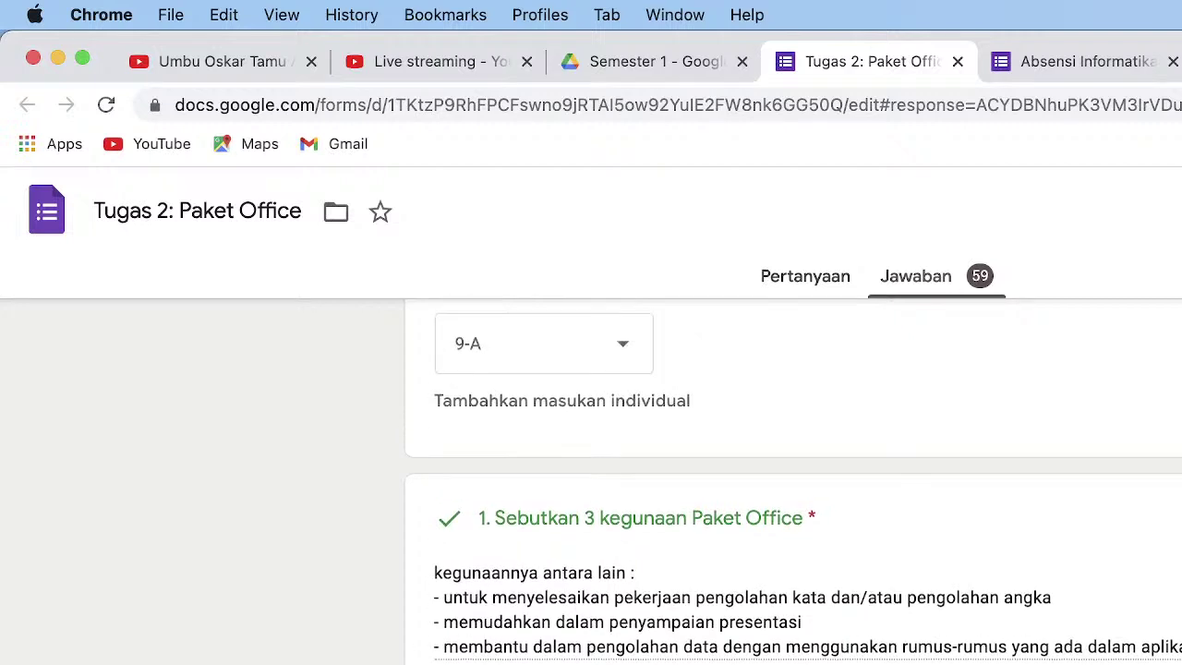
{"action": "scroll", "coordinate": [892, 489], "scroll_direction": "down", "scroll_amount": 7}
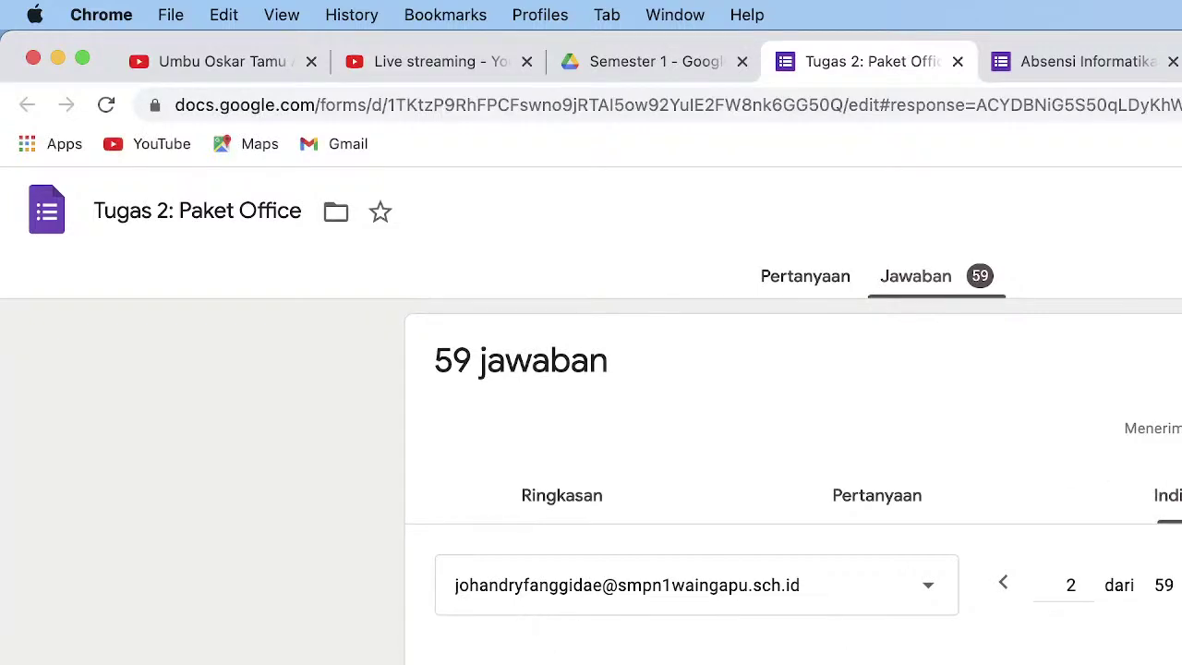
Step: Review the second respondent's answers to the Tugas 2: Paket Office questions and open the submitted project file
{"action": "scroll", "coordinate": [792, 480], "scroll_direction": "down", "scroll_amount": 5}
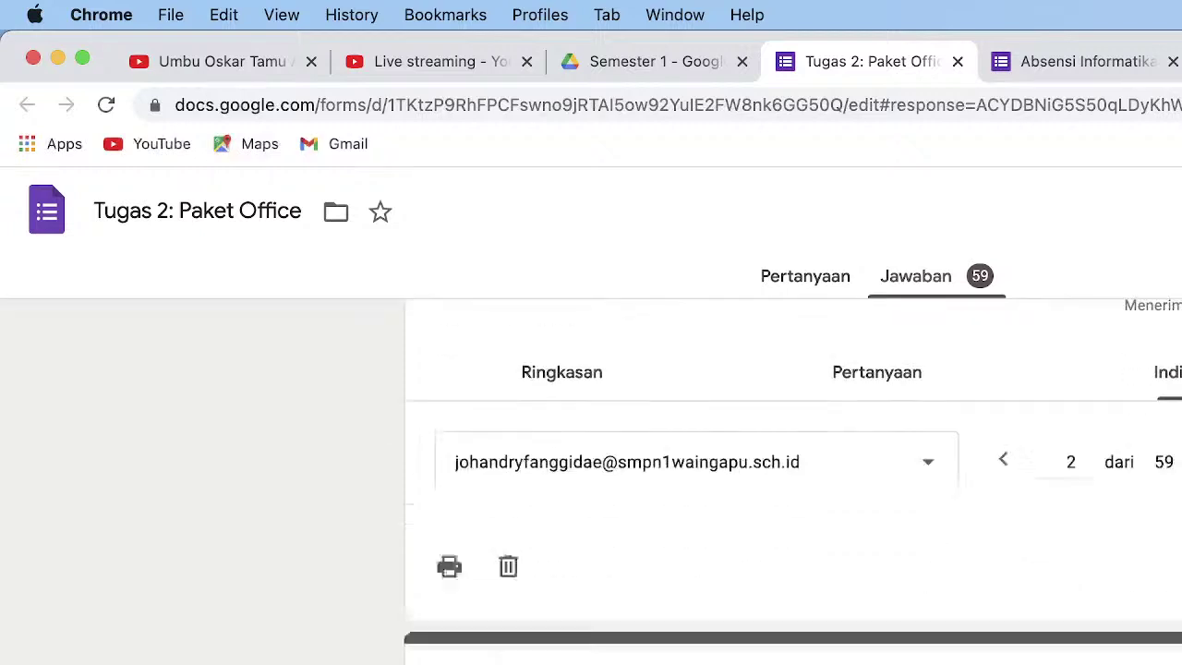
{"action": "scroll", "coordinate": [792, 480], "scroll_direction": "down", "scroll_amount": 5}
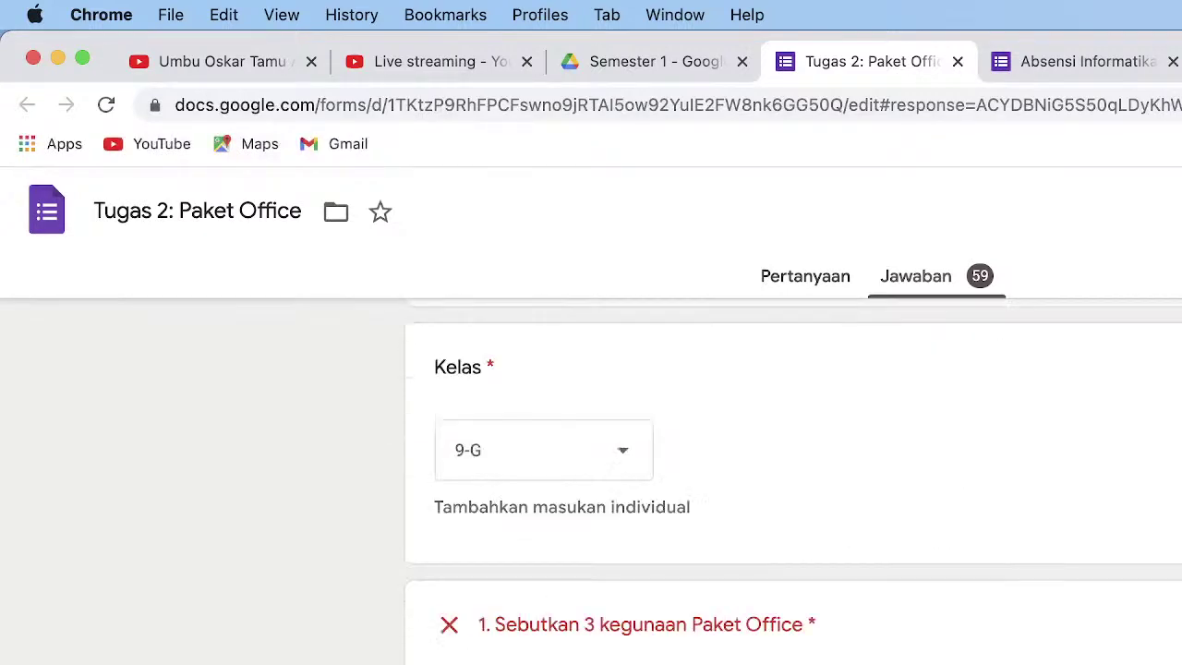
{"action": "scroll", "coordinate": [620, 513], "scroll_direction": "down", "scroll_amount": 2}
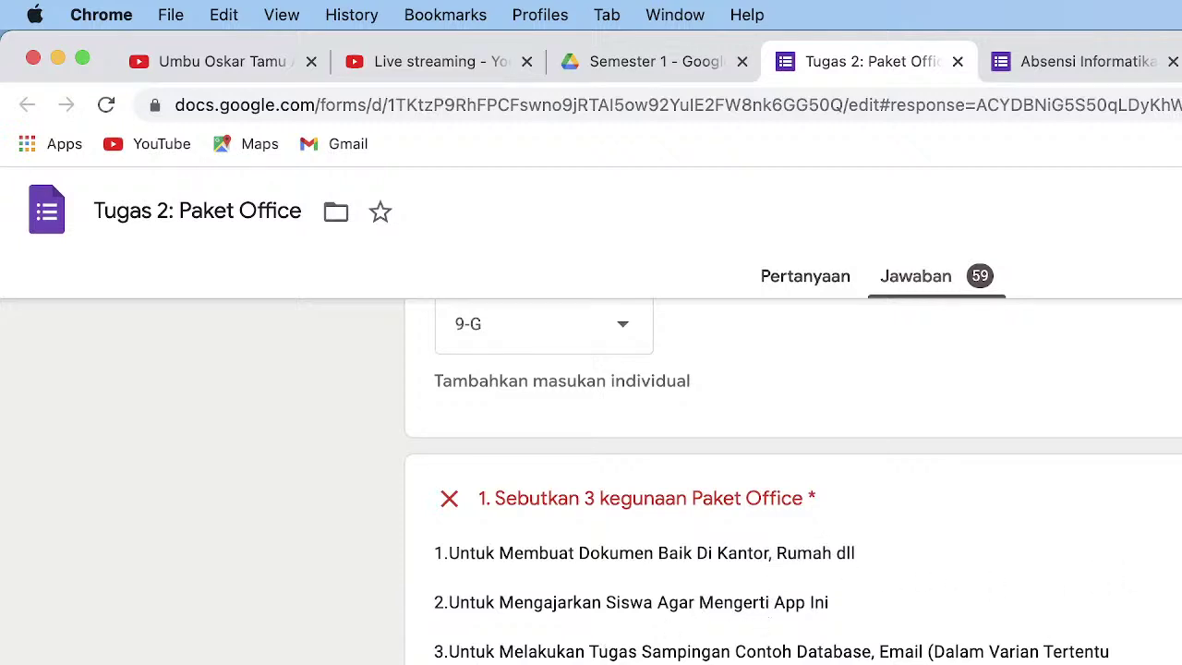
{"action": "scroll", "coordinate": [907, 513], "scroll_direction": "down", "scroll_amount": 5}
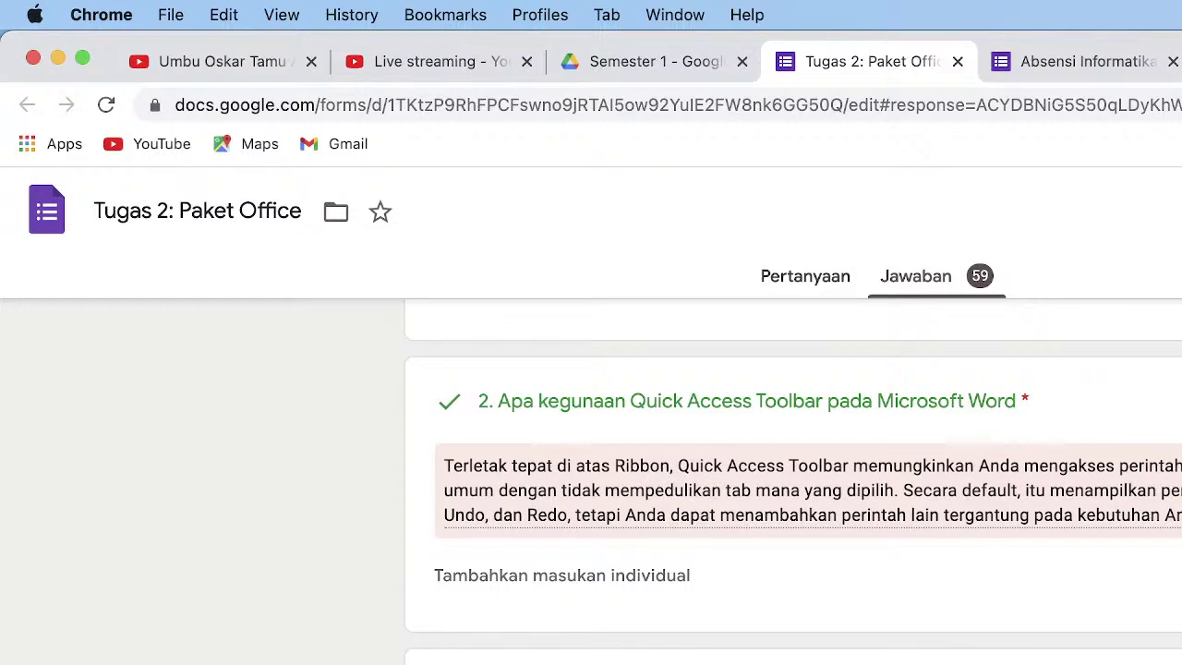
{"action": "scroll", "coordinate": [1051, 625], "scroll_direction": "down", "scroll_amount": 4}
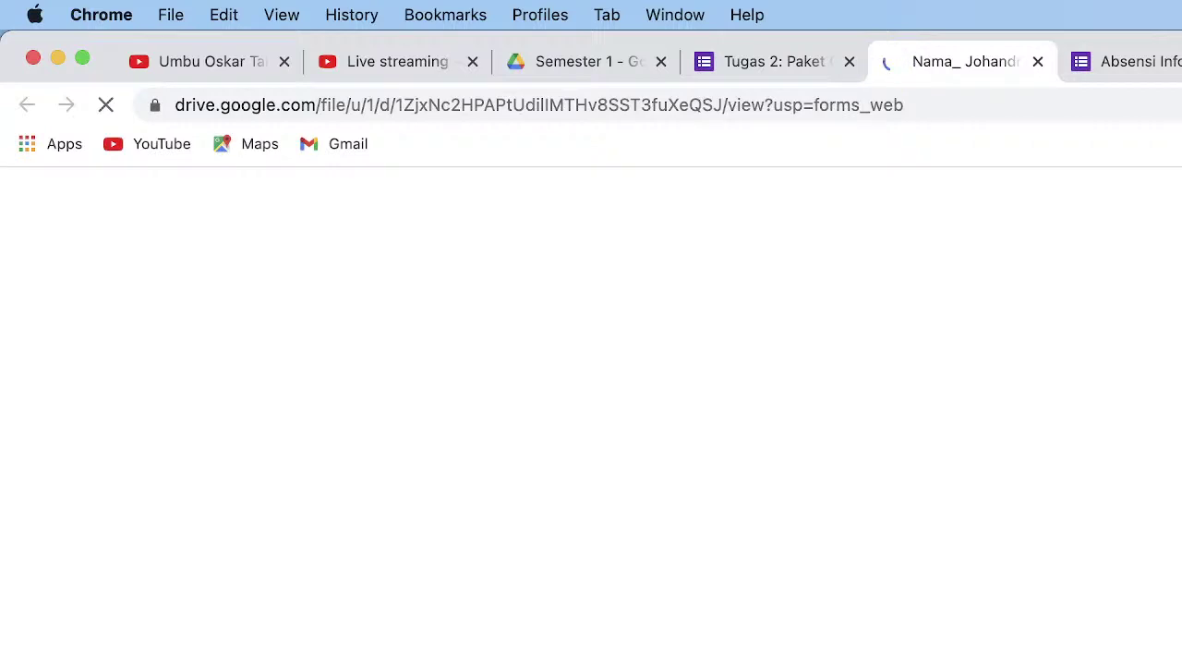
Step: Check the live stream's status in YouTube Studio, and look in on the submitted file in Drive
{"action": "left_click", "coordinate": [374, 66]}
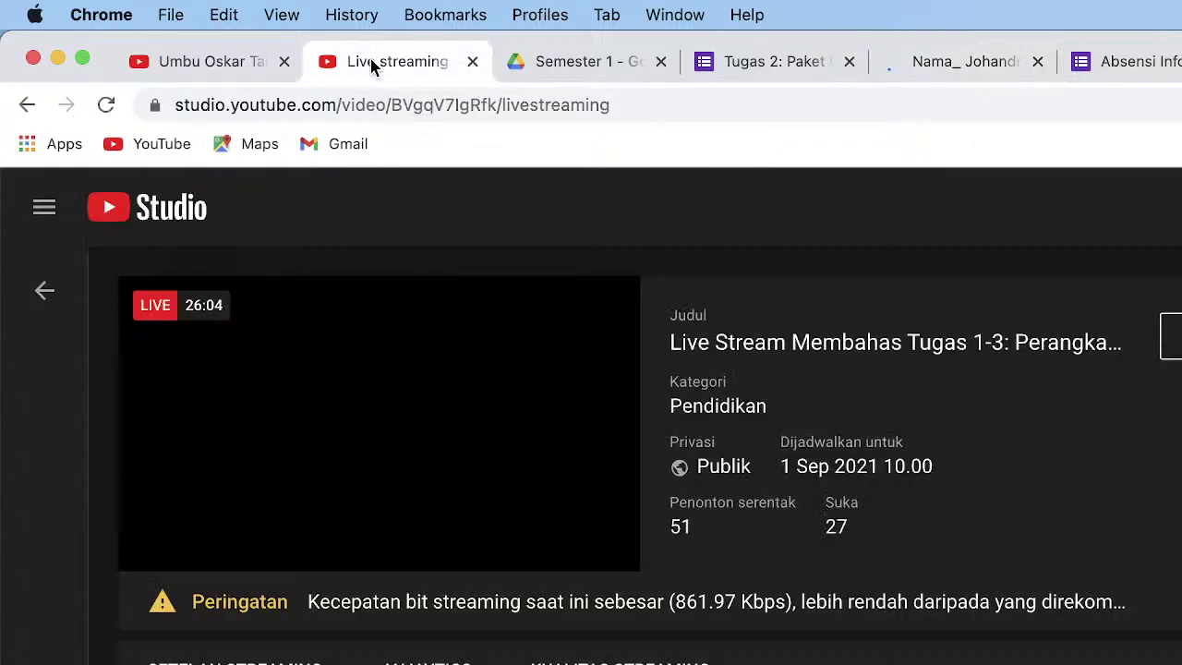
{"action": "left_click", "coordinate": [1002, 67]}
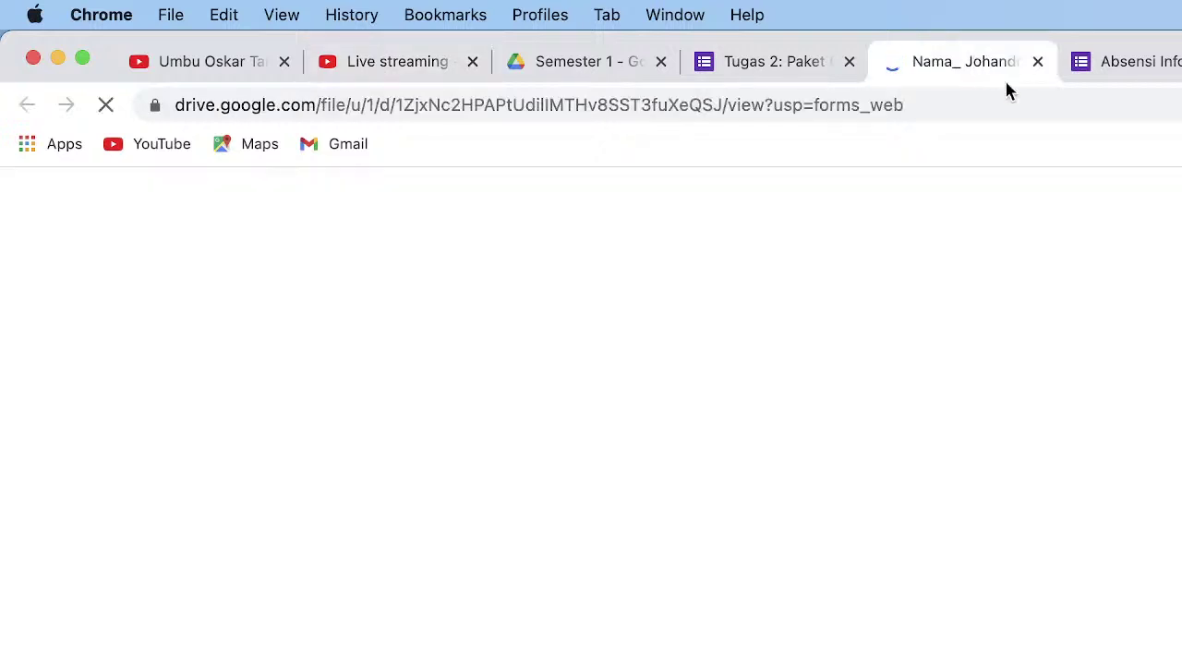
{"action": "left_click", "coordinate": [393, 61]}
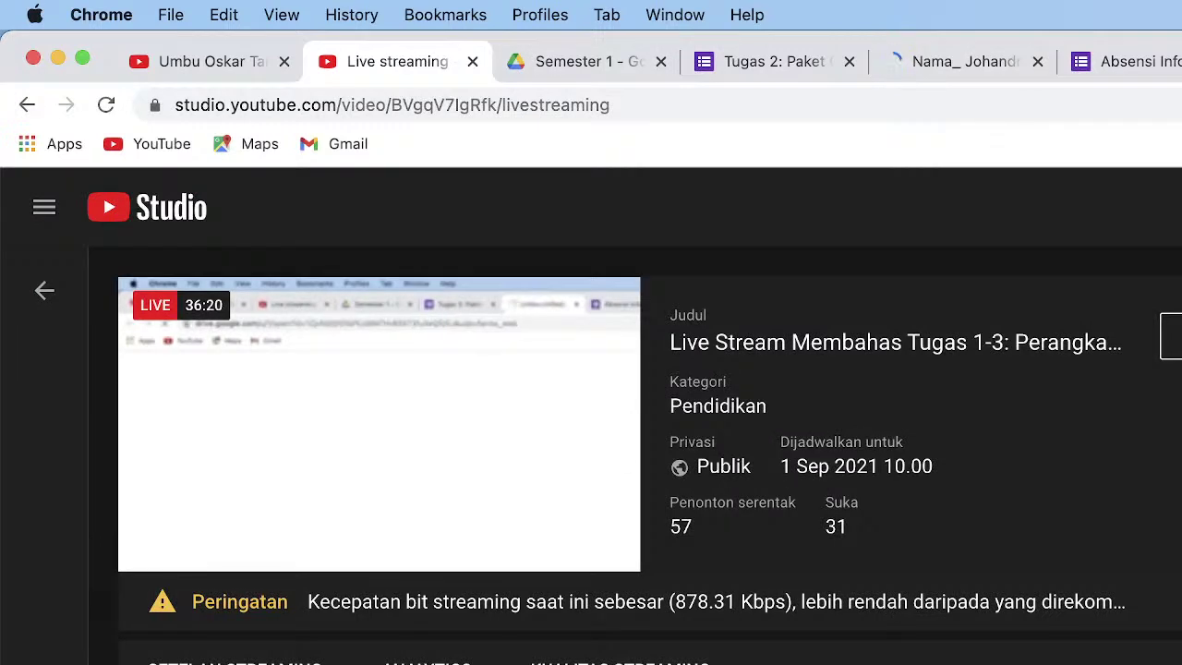
Step: Read through the second respondent's submitted Tugas 2 document in Drive from its heading to the end, and close the stray Safari window
{"action": "left_click", "coordinate": [935, 73]}
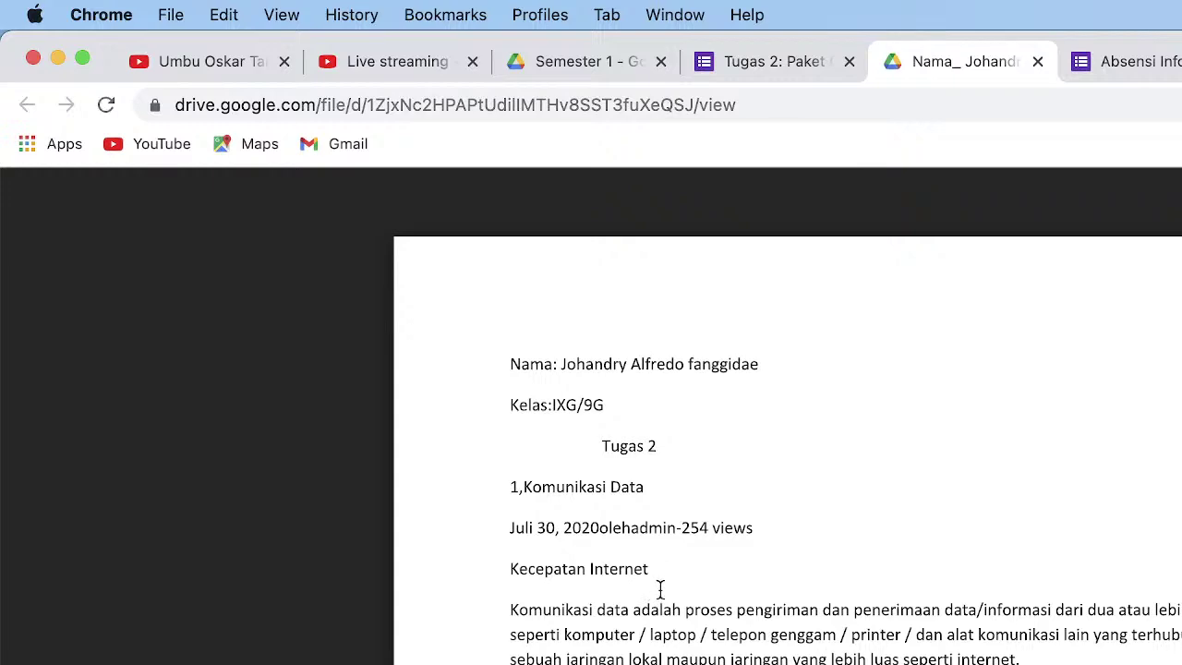
{"action": "scroll", "coordinate": [884, 612], "scroll_direction": "down", "scroll_amount": 10}
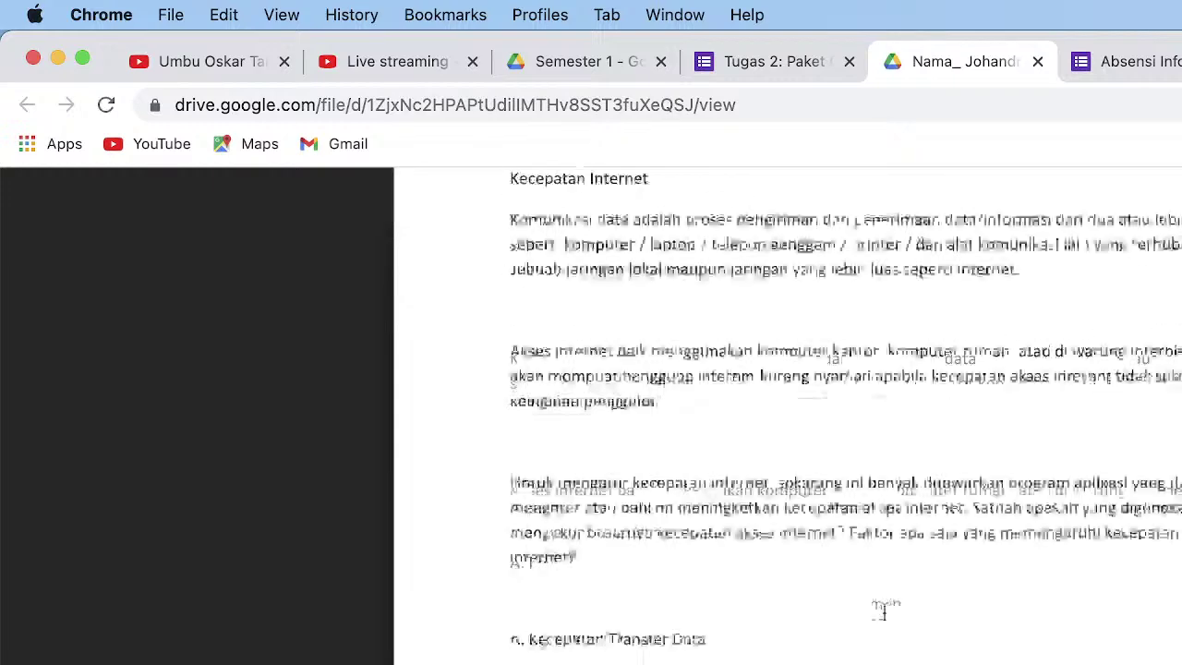
{"action": "scroll", "coordinate": [884, 606], "scroll_direction": "down", "scroll_amount": 10}
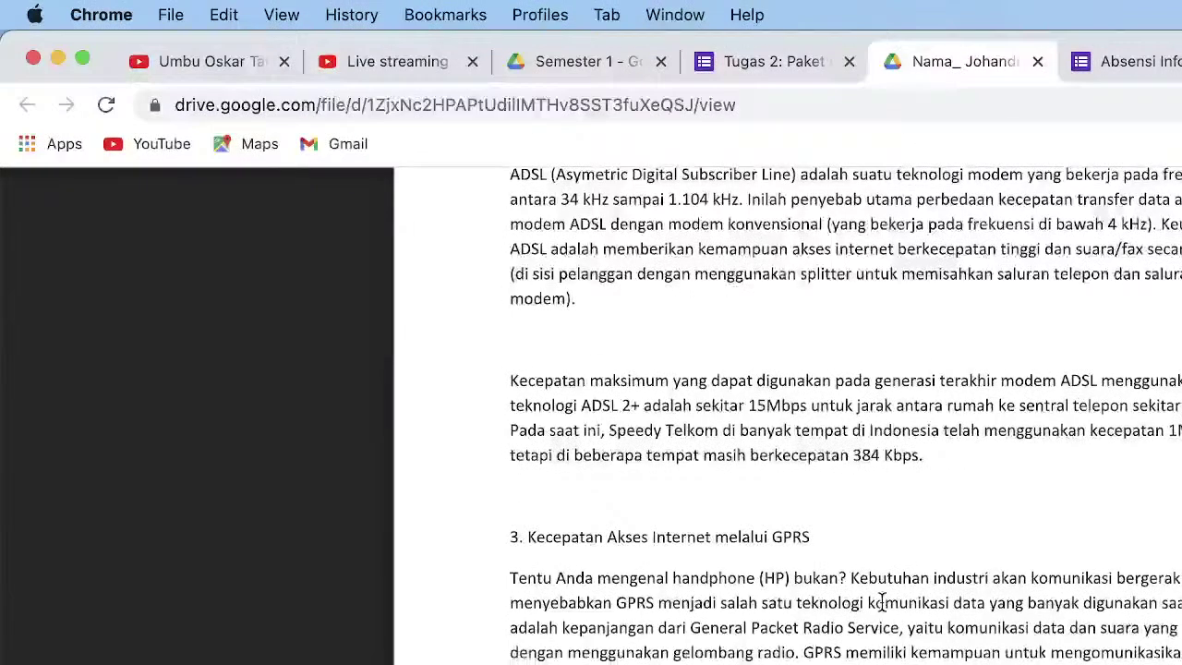
{"action": "scroll", "coordinate": [882, 600], "scroll_direction": "down", "scroll_amount": 10}
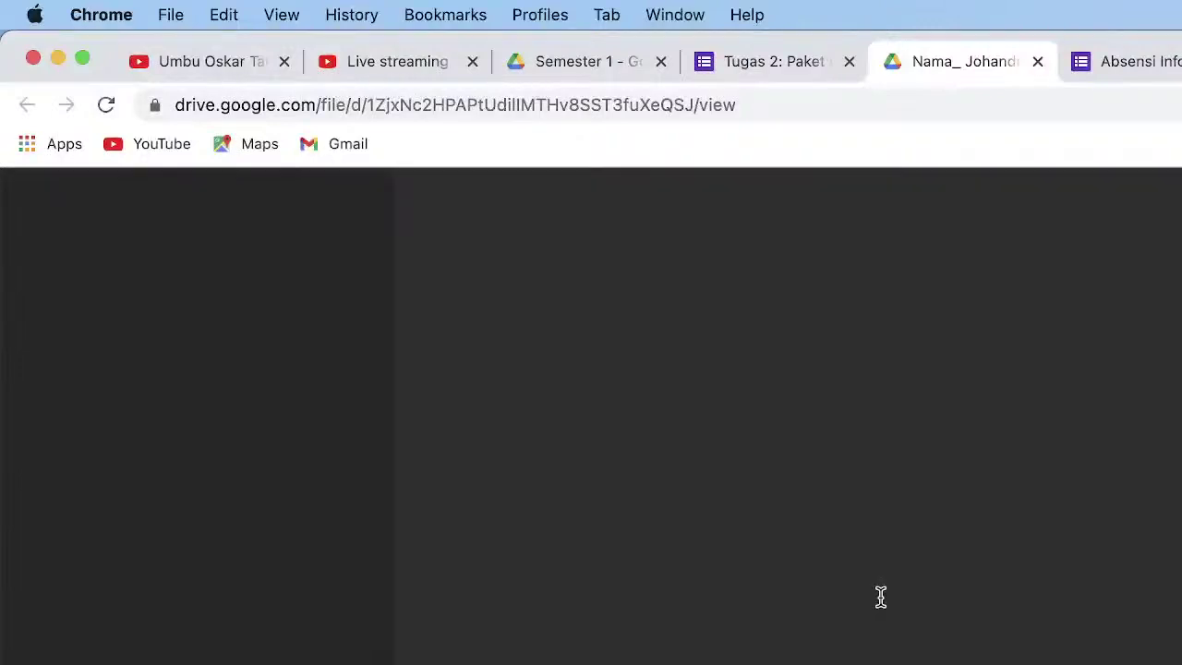
{"action": "scroll", "coordinate": [881, 597], "scroll_direction": "up", "scroll_amount": 15}
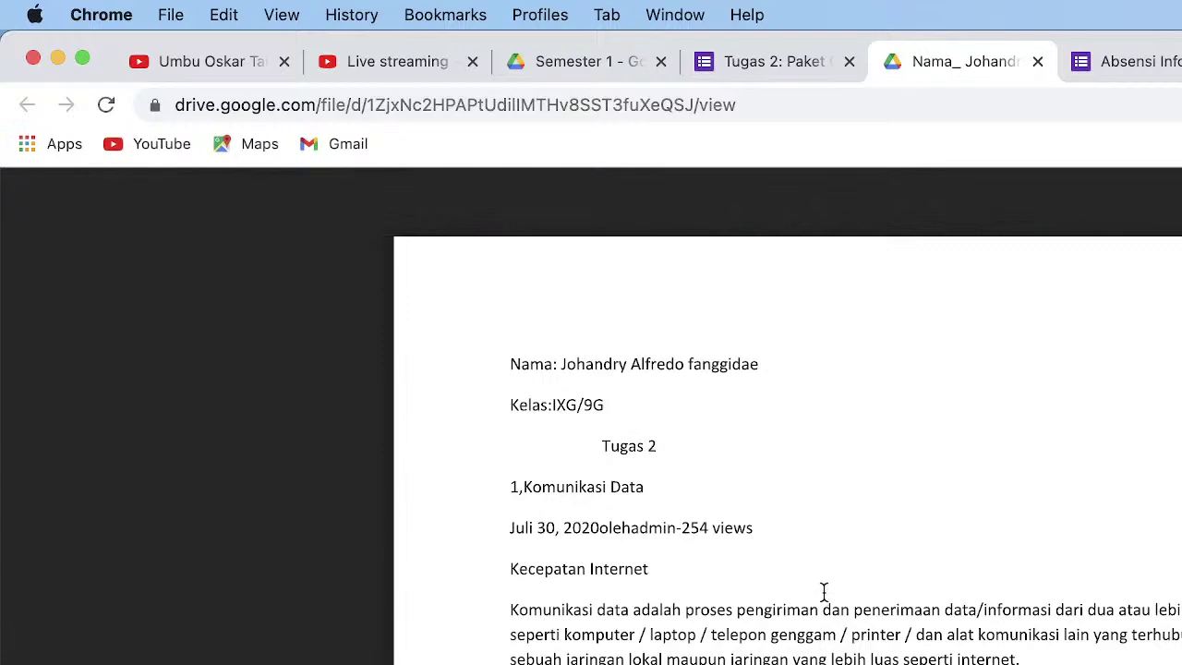
{"action": "key", "text": "super+Tab"}
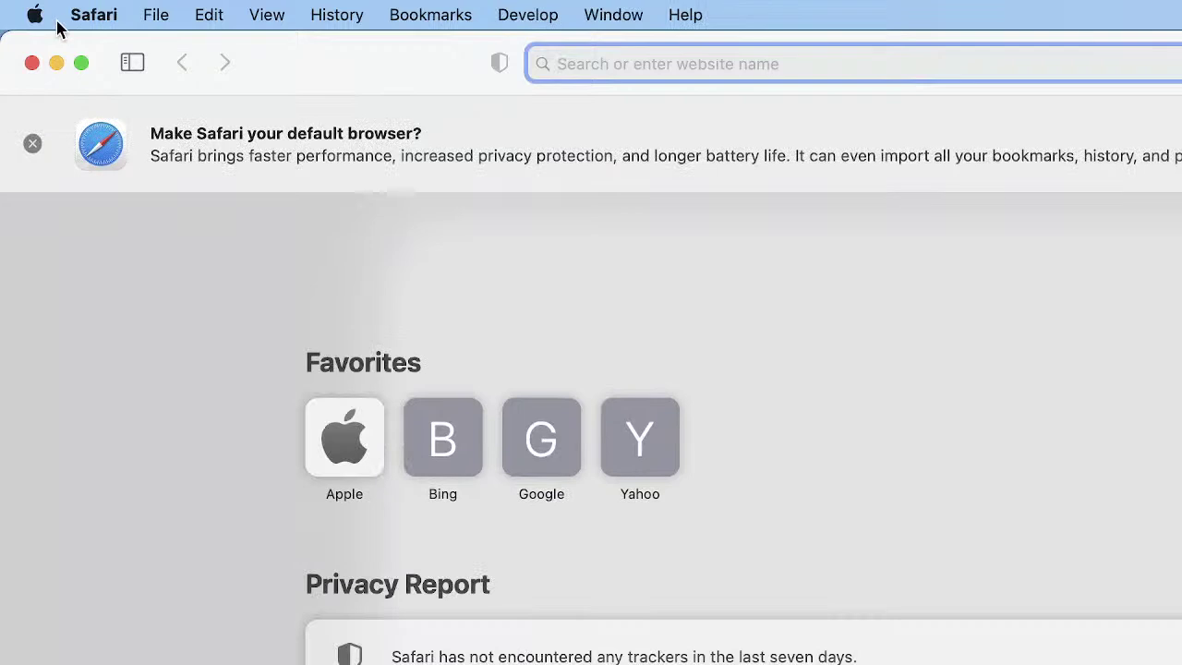
{"action": "left_click", "coordinate": [32, 62]}
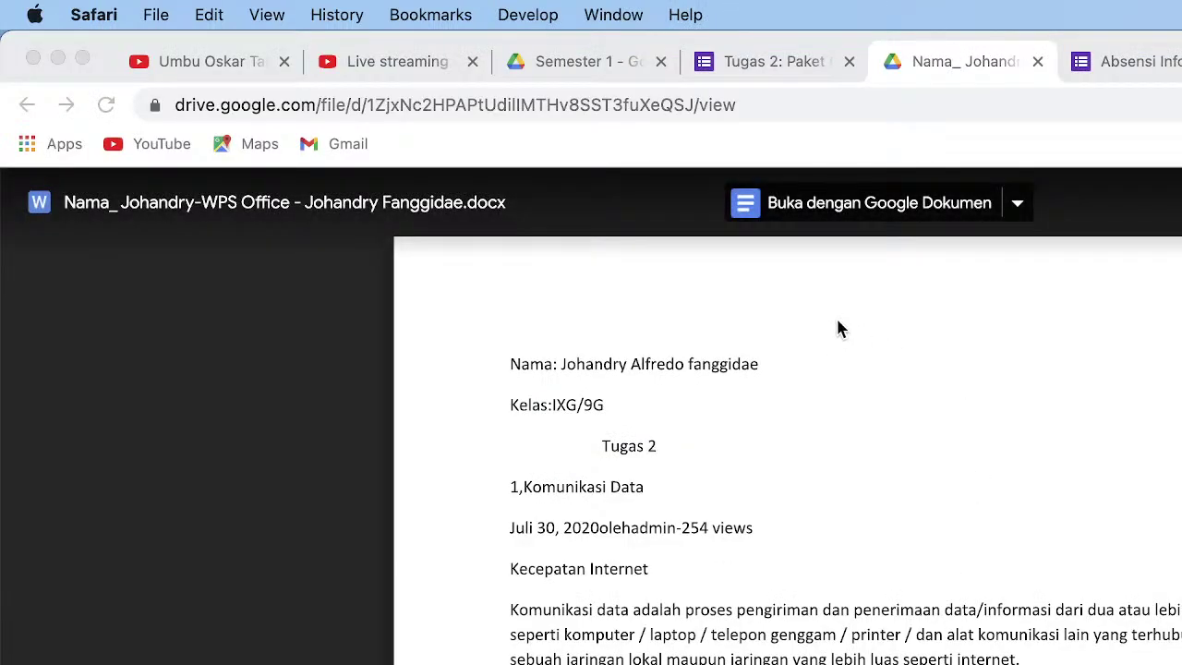
Step: Open the Tugas 2: Paket Office (Jawaban) spreadsheet and review the students' classes and Nilai scores
{"action": "left_click", "coordinate": [770, 59]}
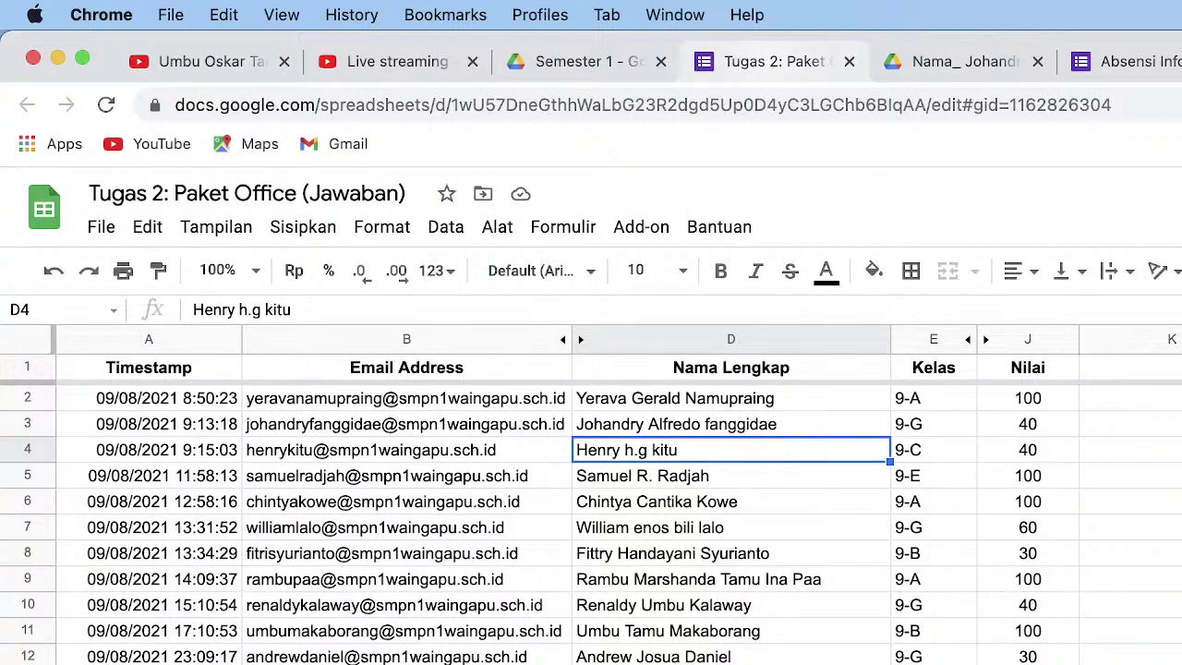
{"action": "scroll", "coordinate": [591, 517], "scroll_direction": "down", "scroll_amount": 10}
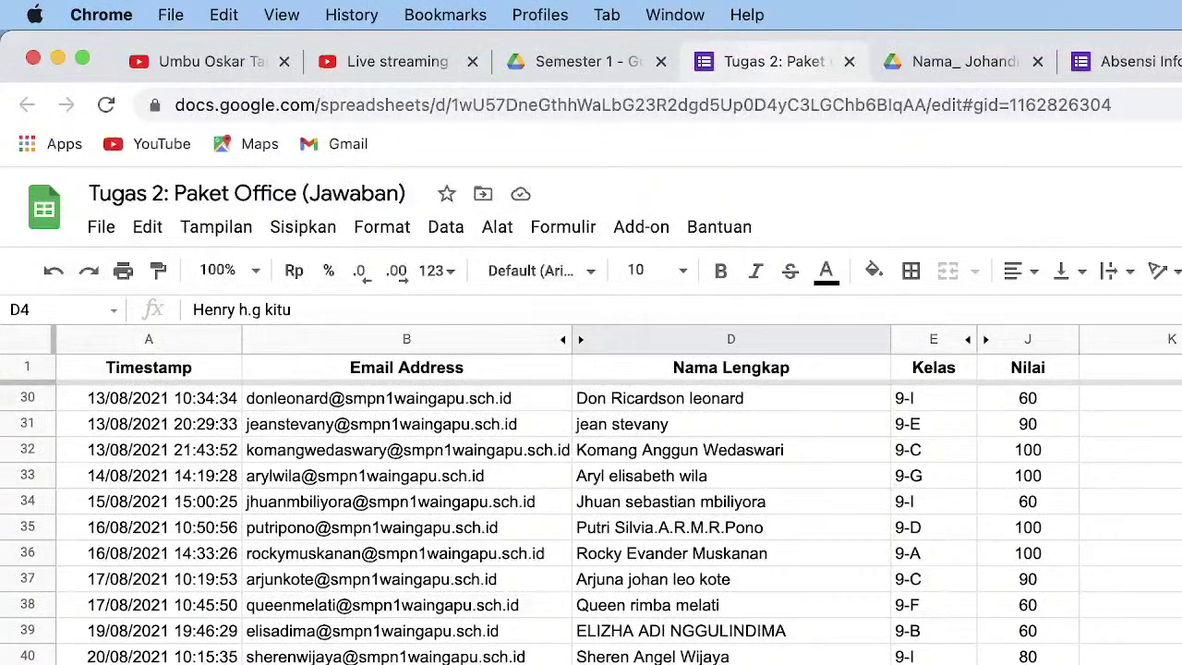
{"action": "scroll", "coordinate": [591, 517], "scroll_direction": "up", "scroll_amount": 10}
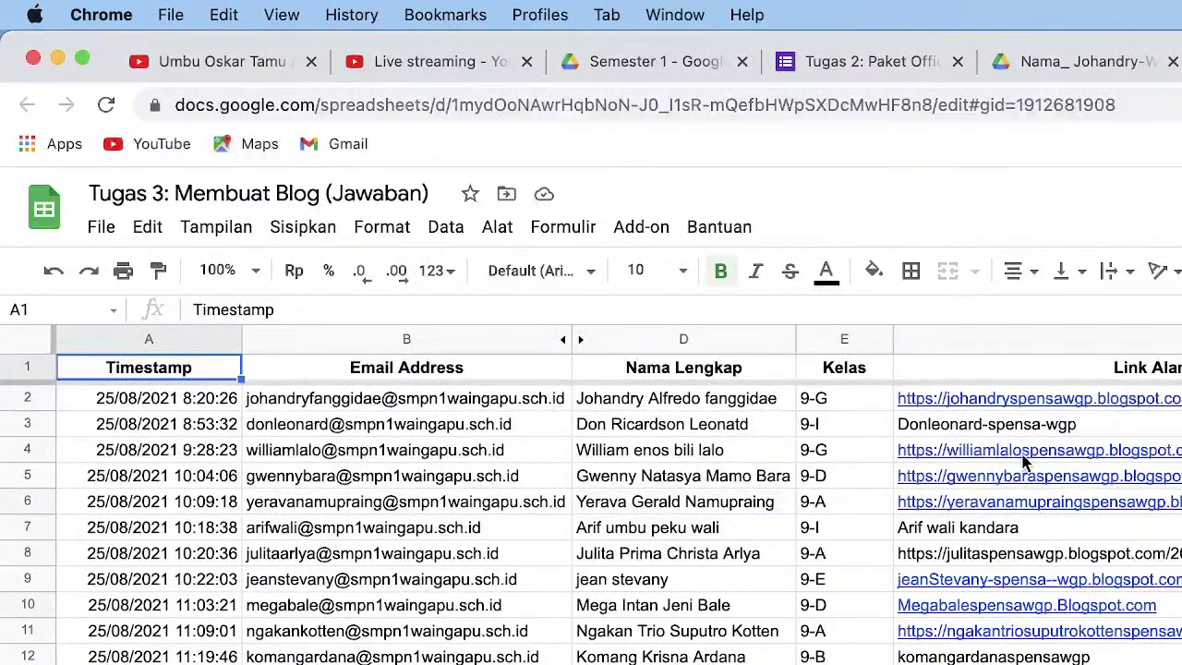
Step: Review the submitted blog links in the Tugas 3: Membuat Blog (Jawaban) spreadsheet through the last response, and switch to OBS
{"action": "mouse_move", "coordinate": [1037, 459]}
{"action": "scroll", "coordinate": [591, 526], "scroll_direction": "down", "scroll_amount": 5}
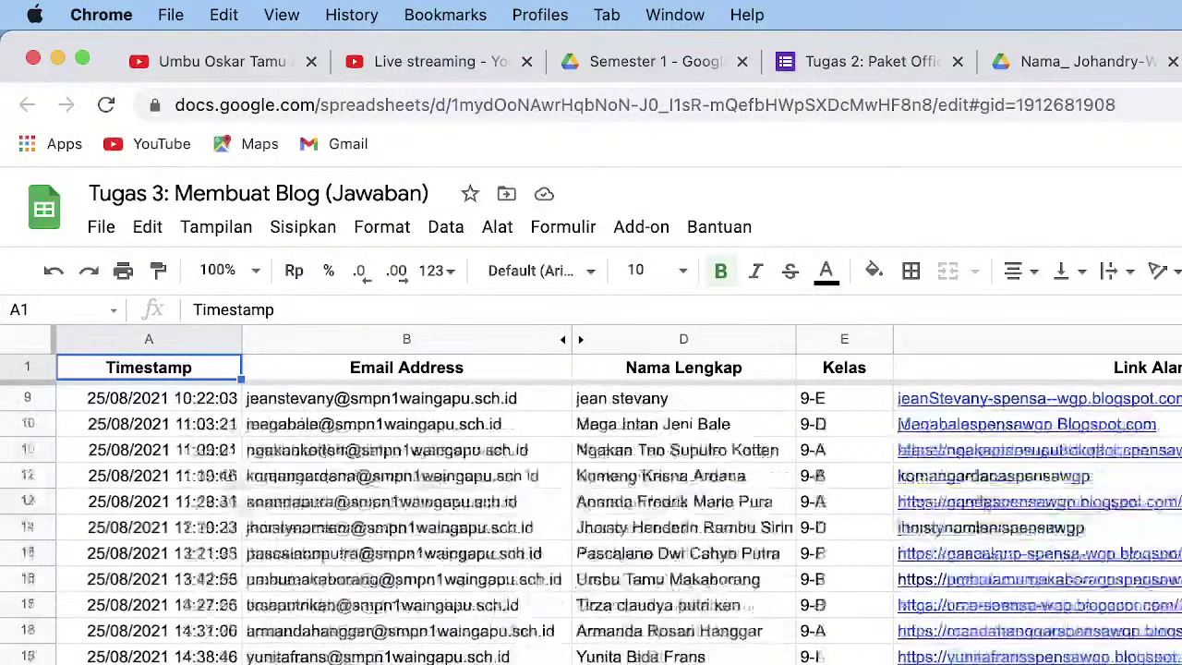
{"action": "scroll", "coordinate": [591, 517], "scroll_direction": "down", "scroll_amount": 1}
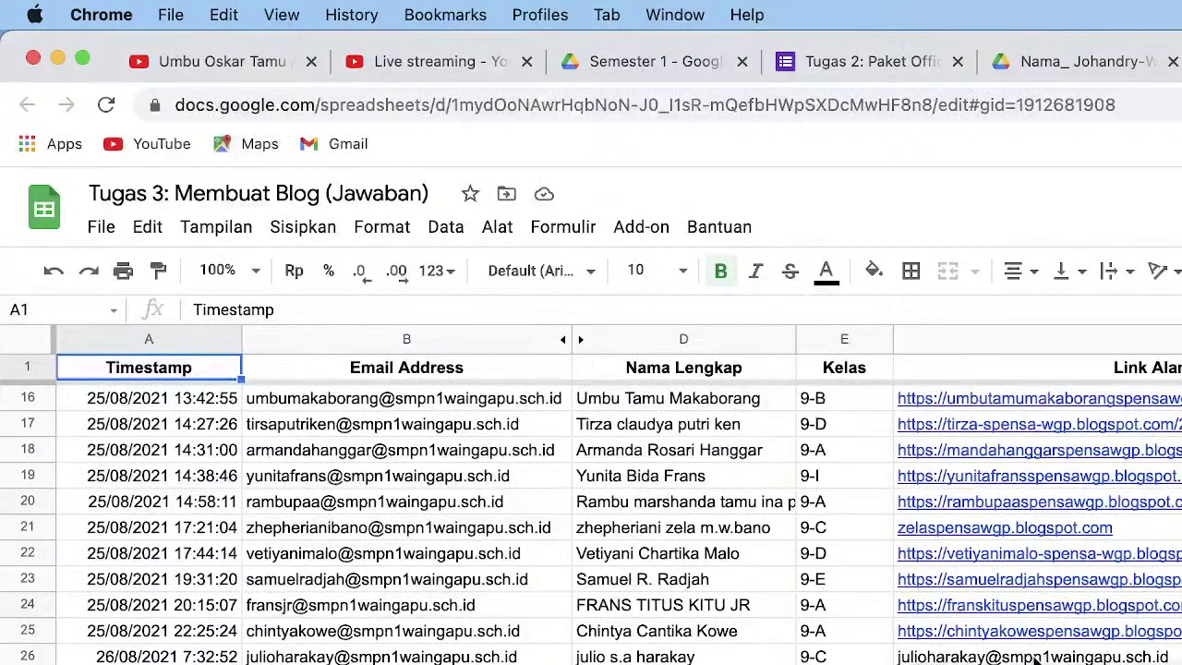
{"action": "key", "text": "ctrl+End"}
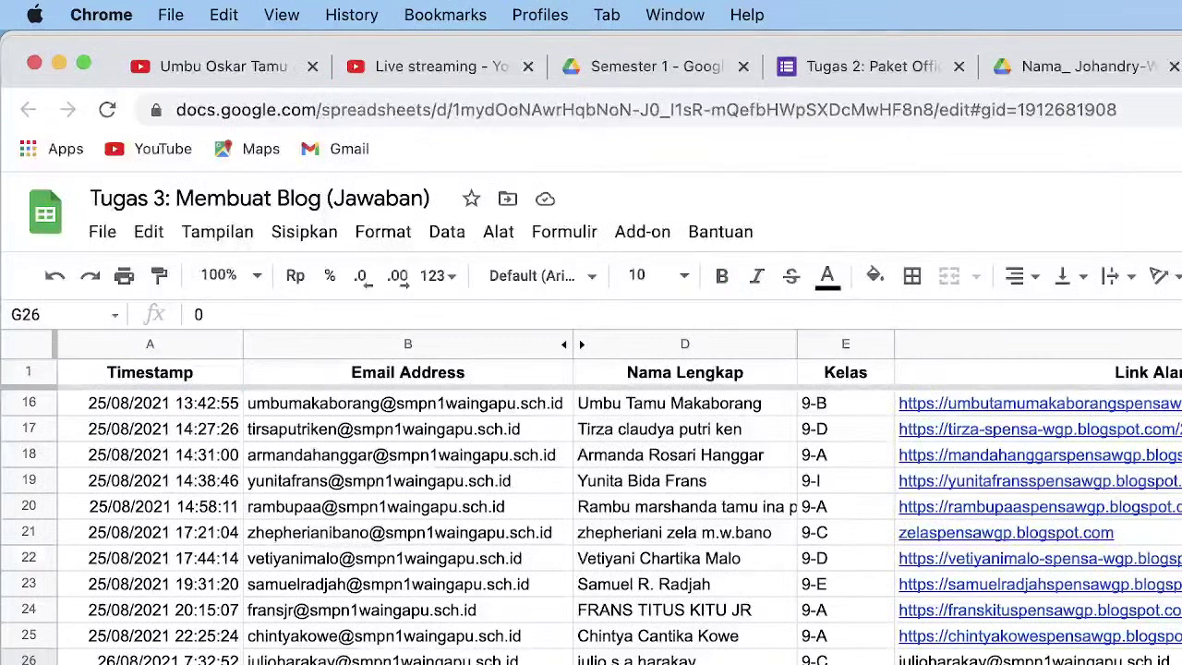
{"action": "scroll", "coordinate": [591, 517], "scroll_direction": "down", "scroll_amount": 3}
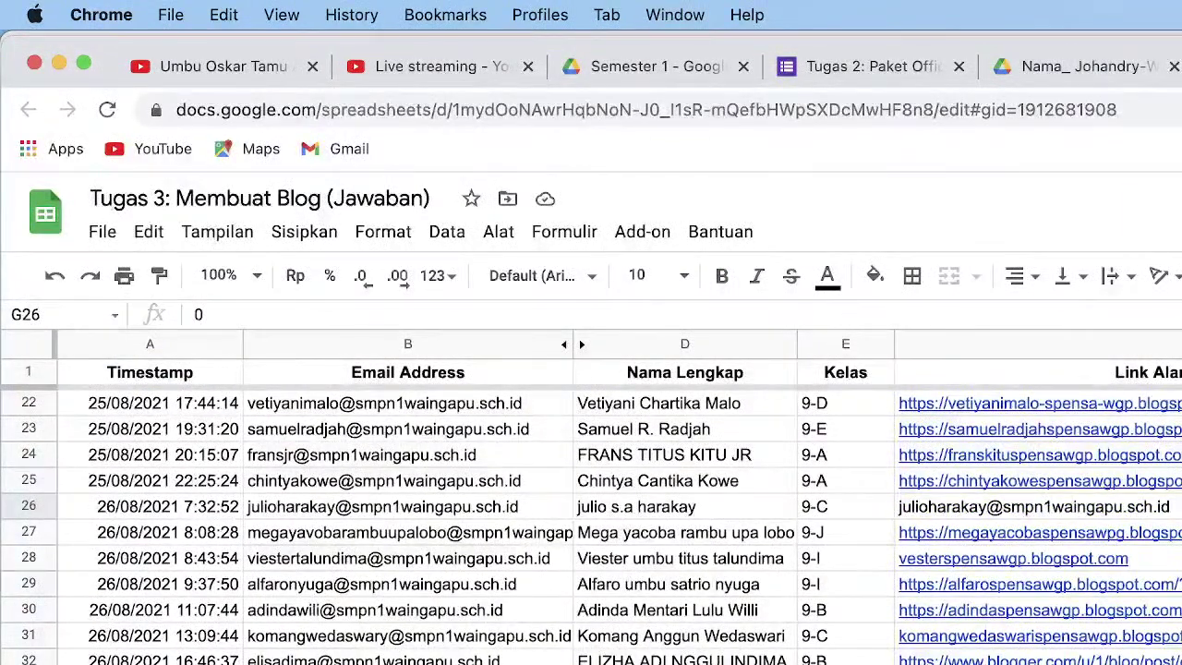
{"action": "scroll", "coordinate": [591, 526], "scroll_direction": "down", "scroll_amount": 3}
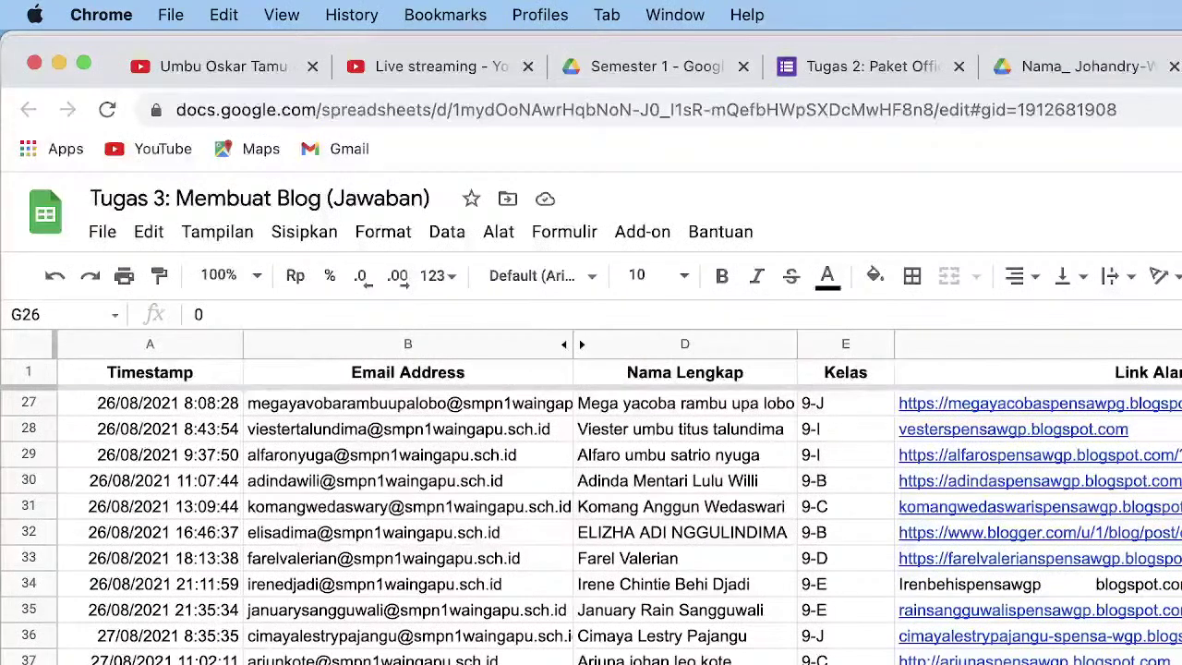
{"action": "scroll", "coordinate": [591, 527], "scroll_direction": "down", "scroll_amount": 10}
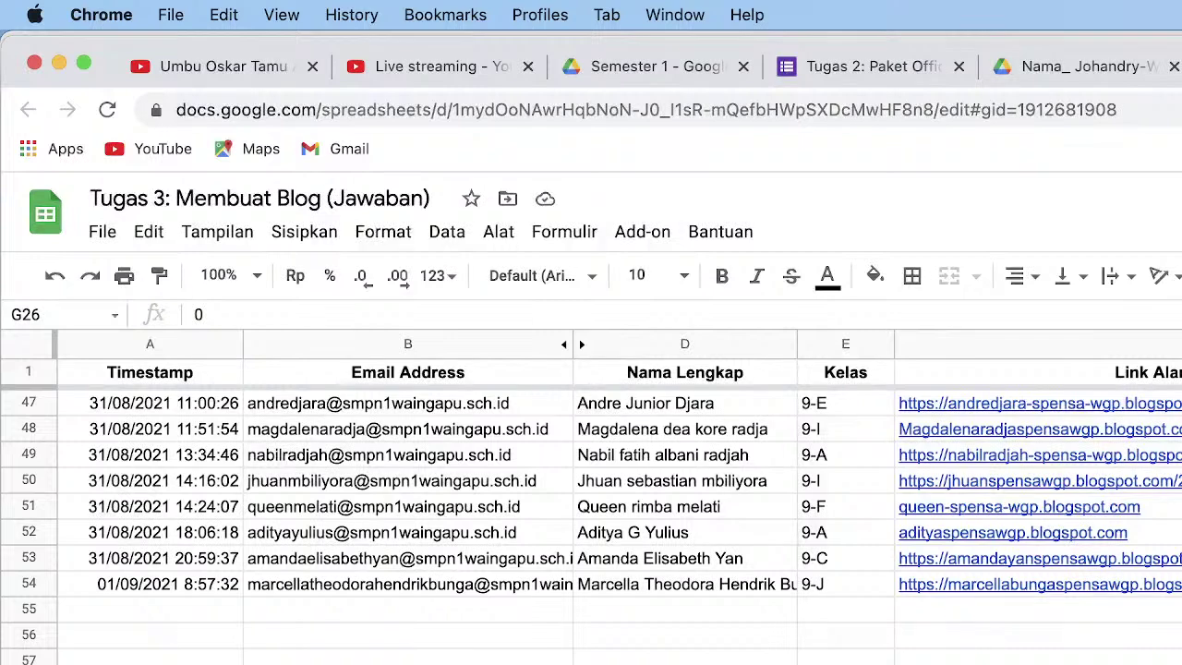
{"action": "key", "text": "super+Tab"}
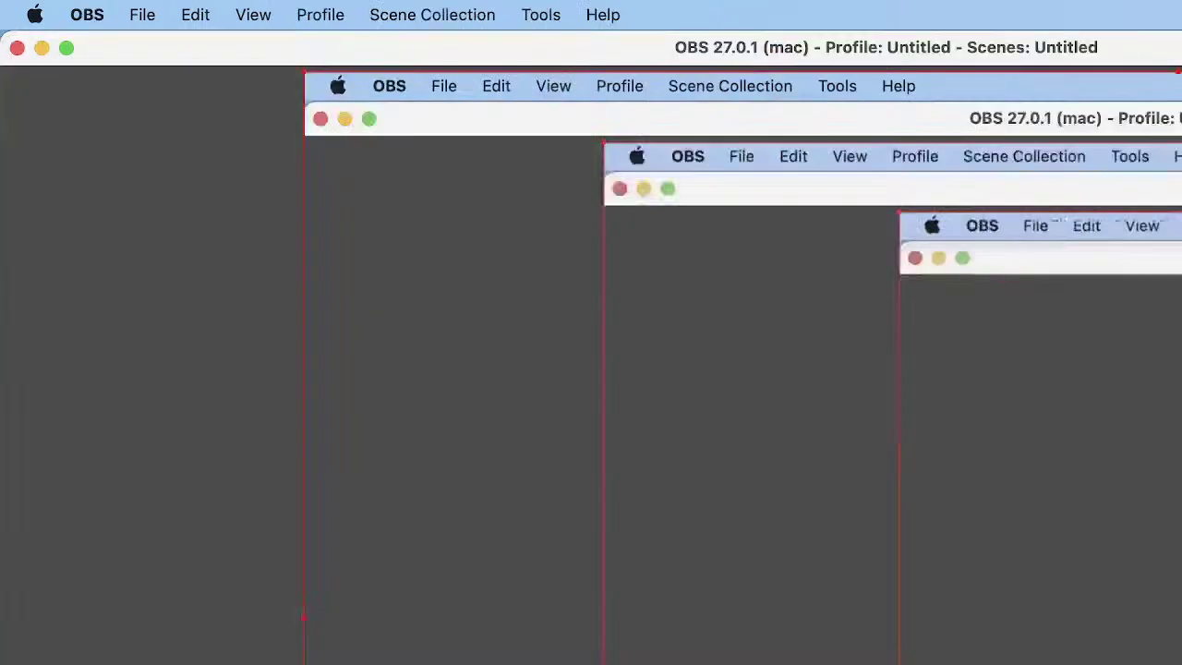